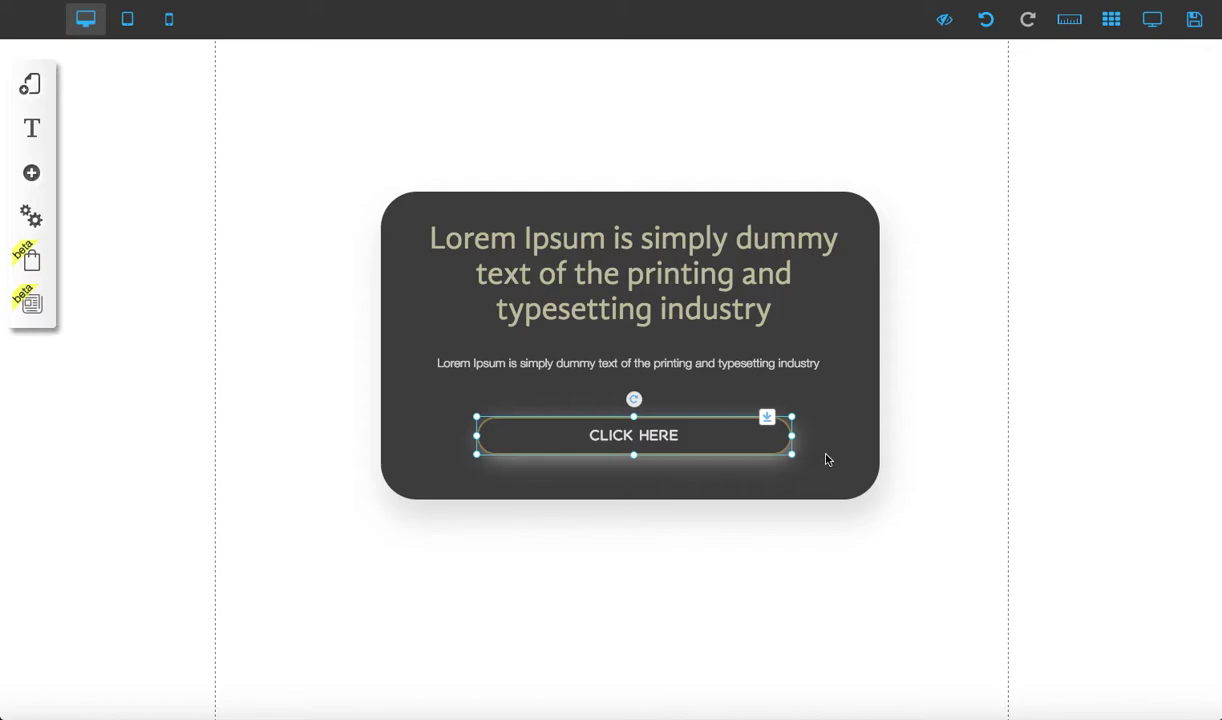
Open the page-link settings for the CLICK HERE button's action and review the pages available as link targets
click(721, 435)
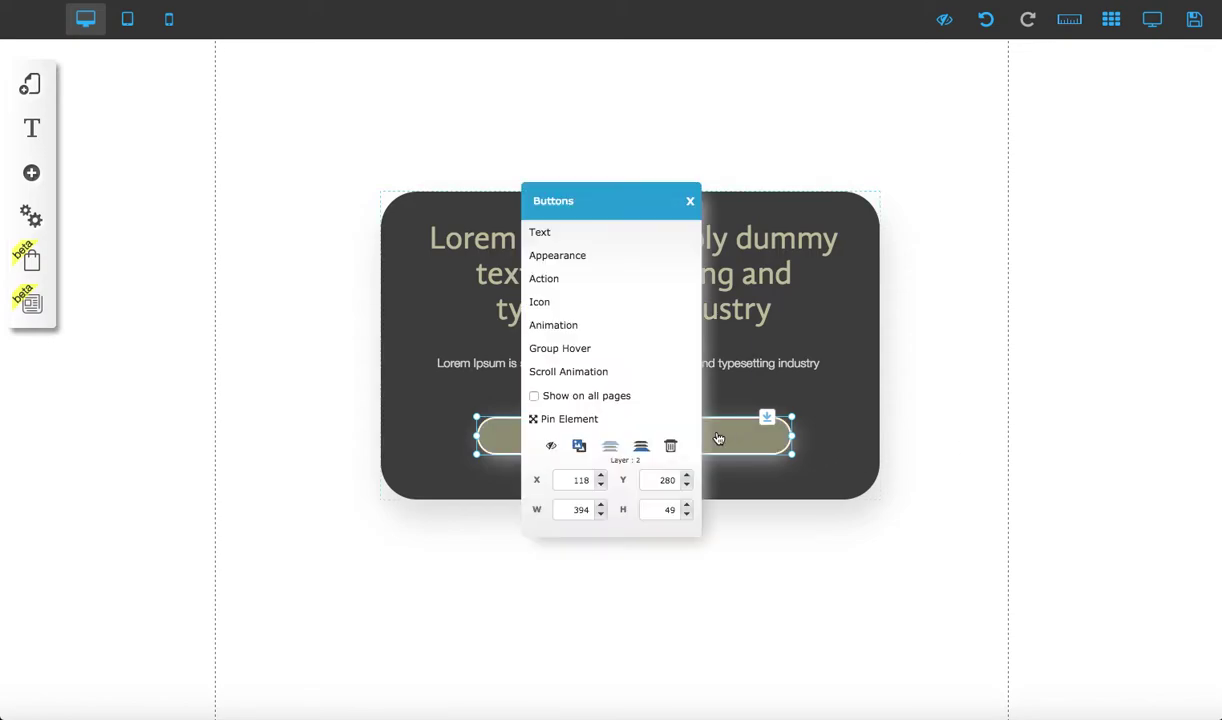
click(591, 281)
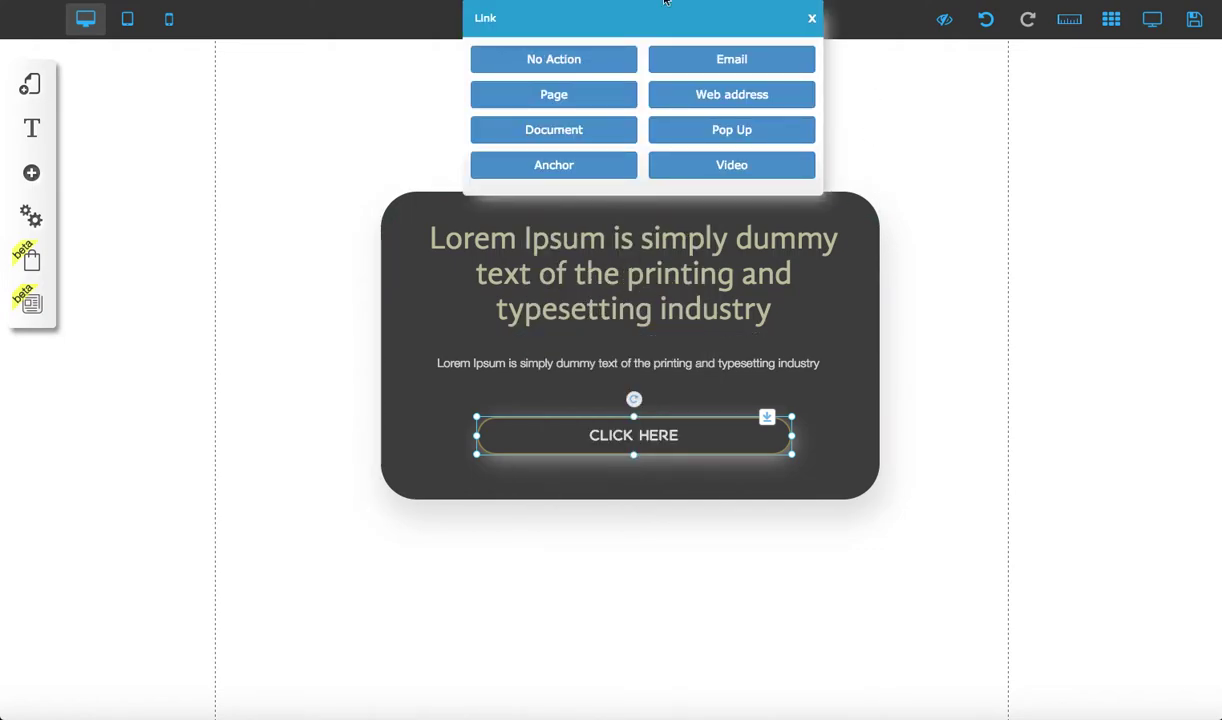
drag(658, 31, 646, 164)
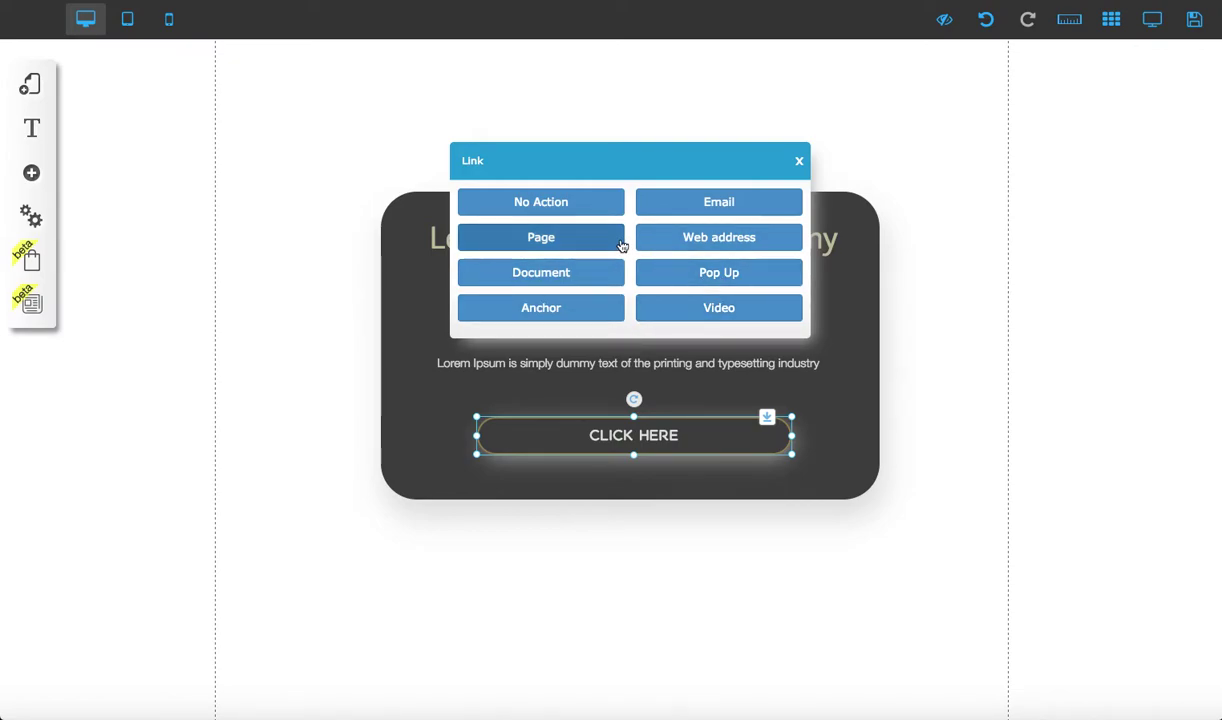
click(574, 239)
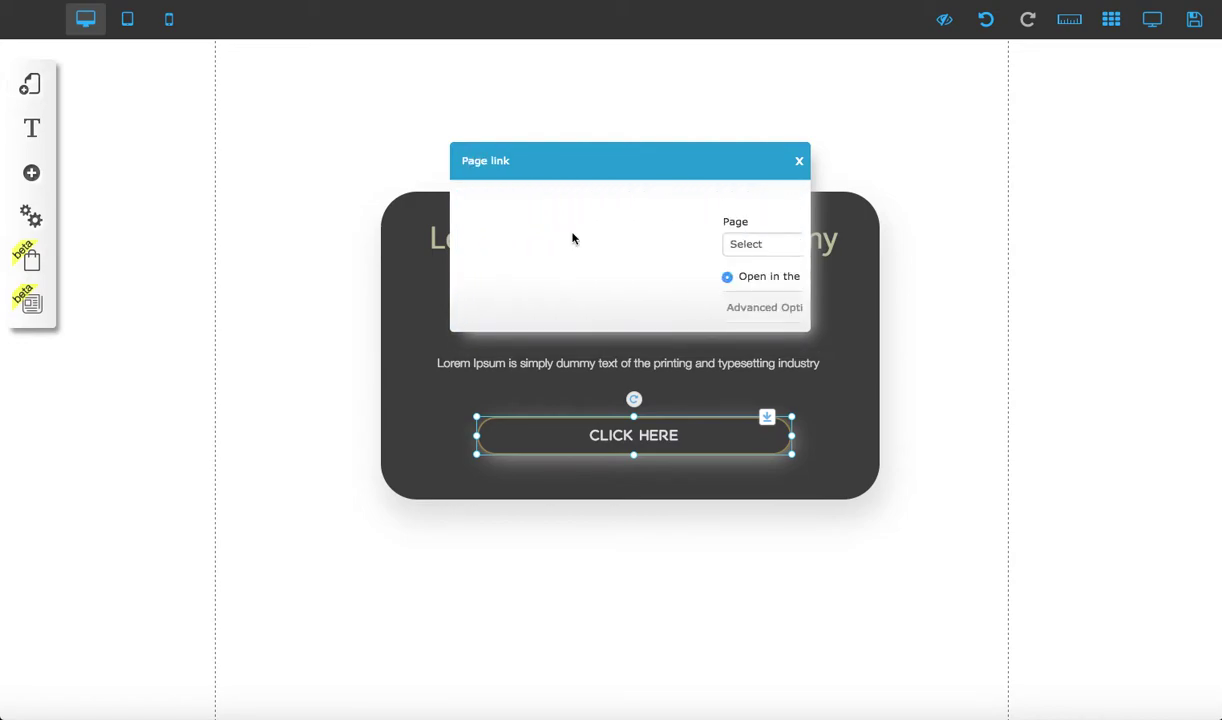
click(569, 241)
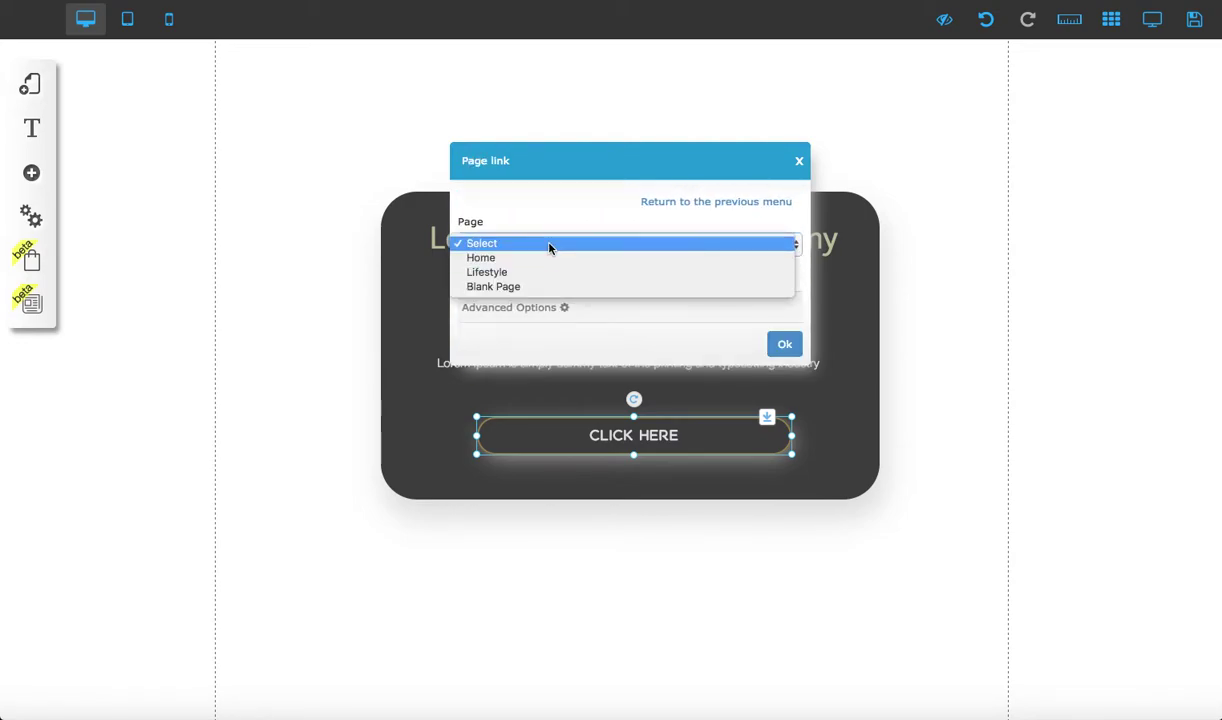
click(551, 247)
click(534, 249)
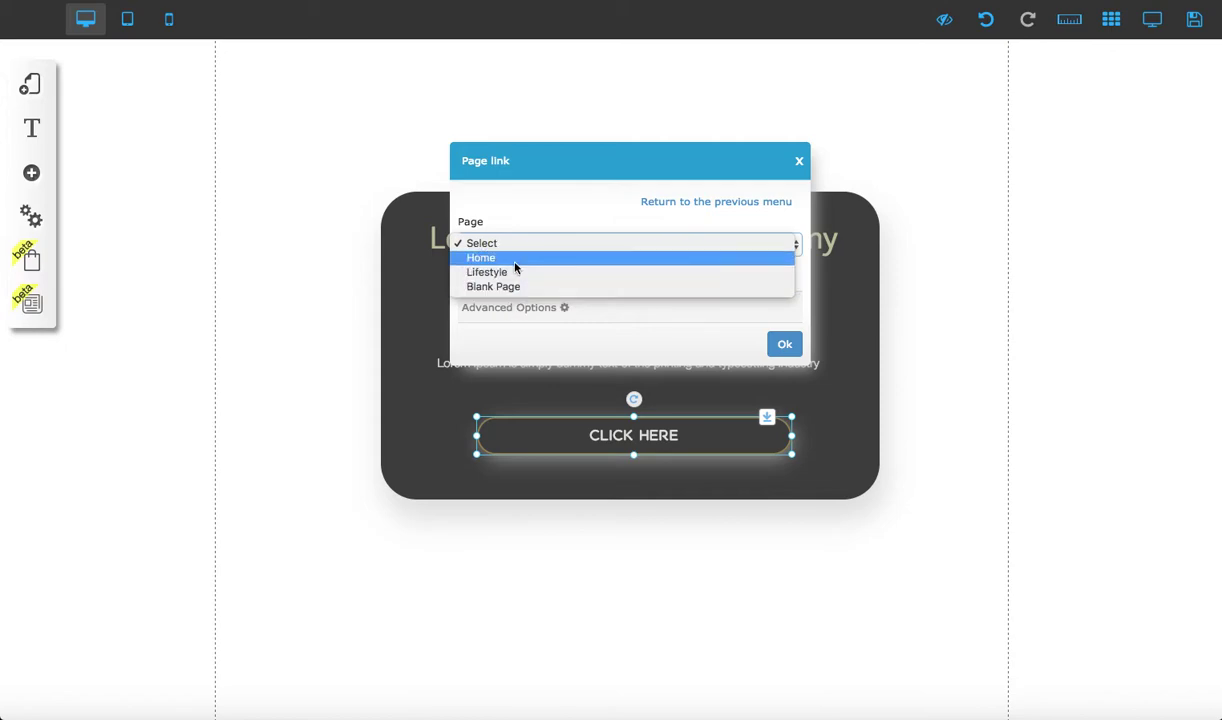
click(560, 243)
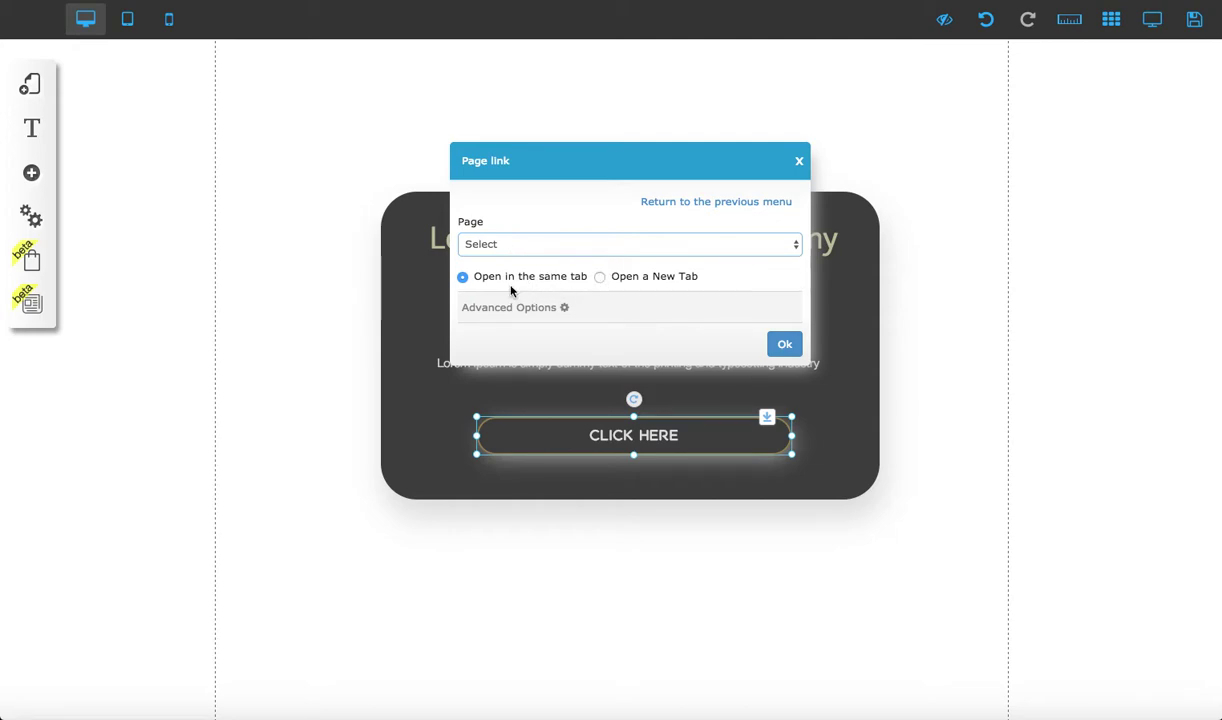
Link the button to the Lifestyle page, opening in a new tab, and expand the advanced options
click(599, 277)
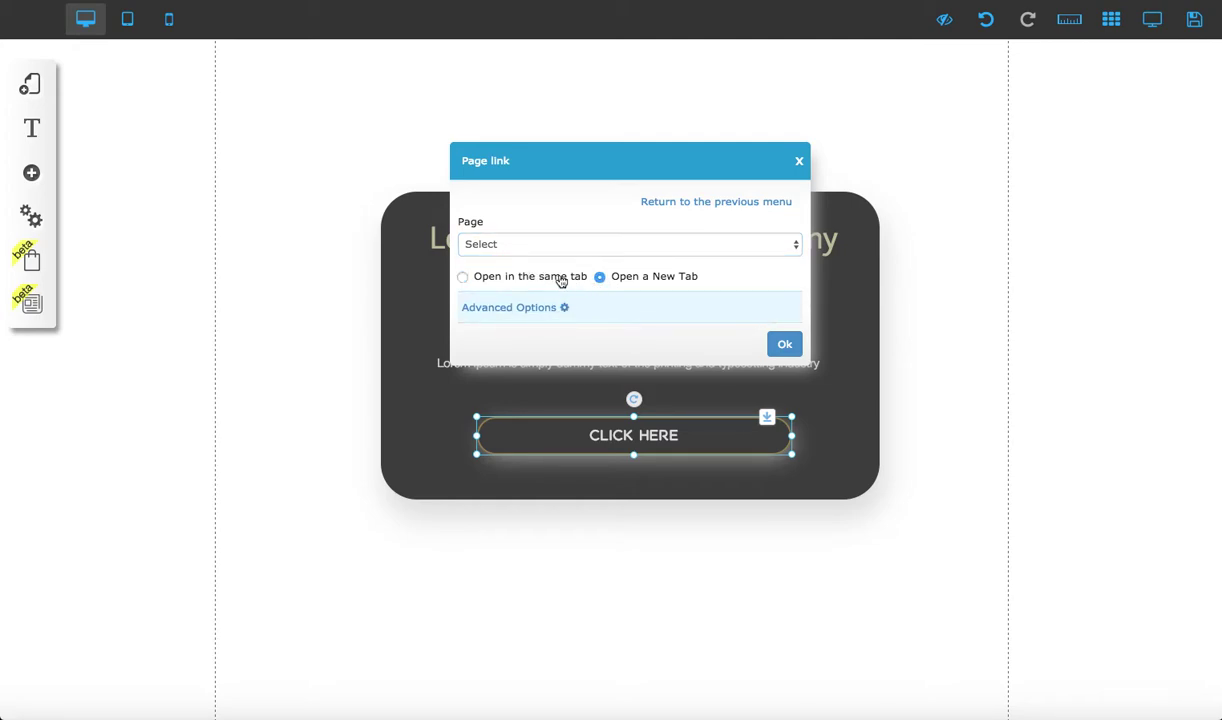
click(525, 314)
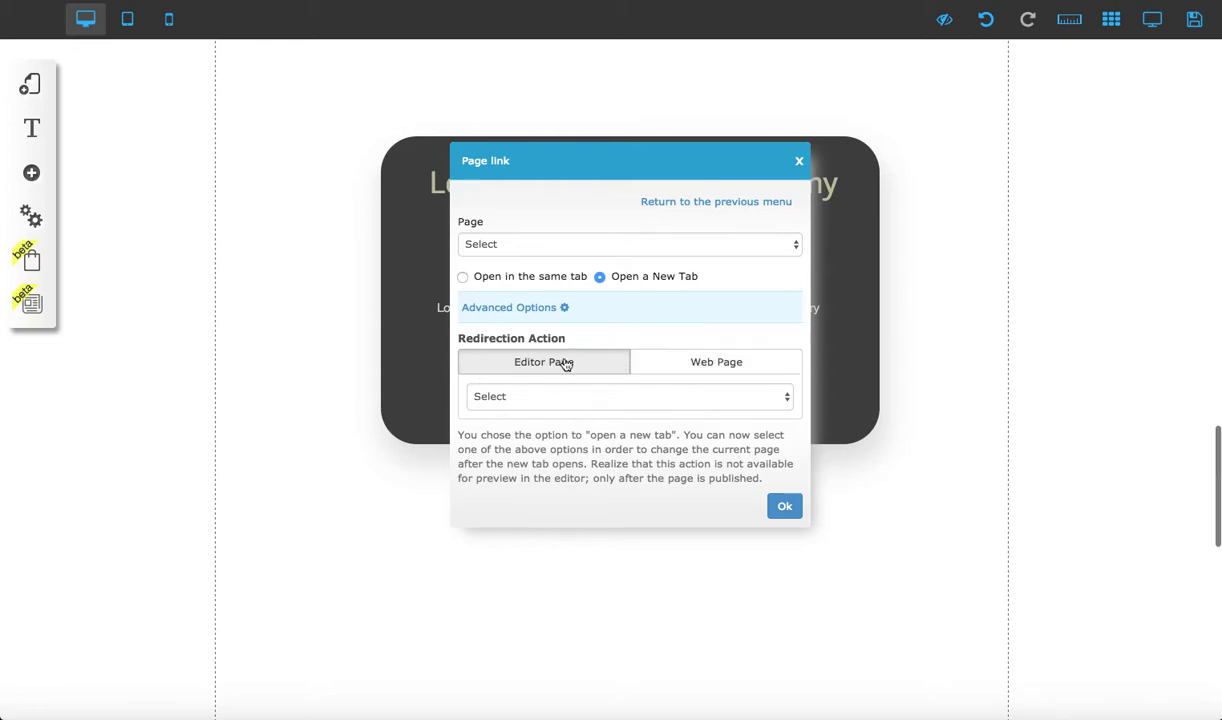
click(533, 244)
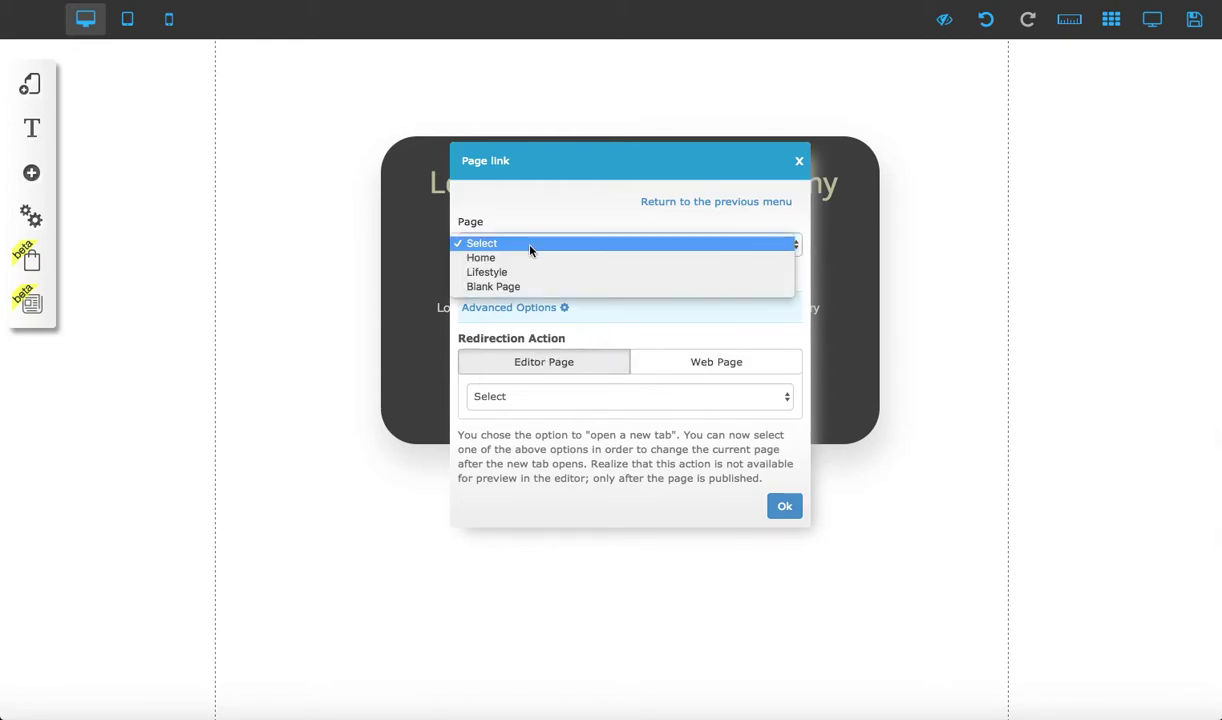
click(525, 261)
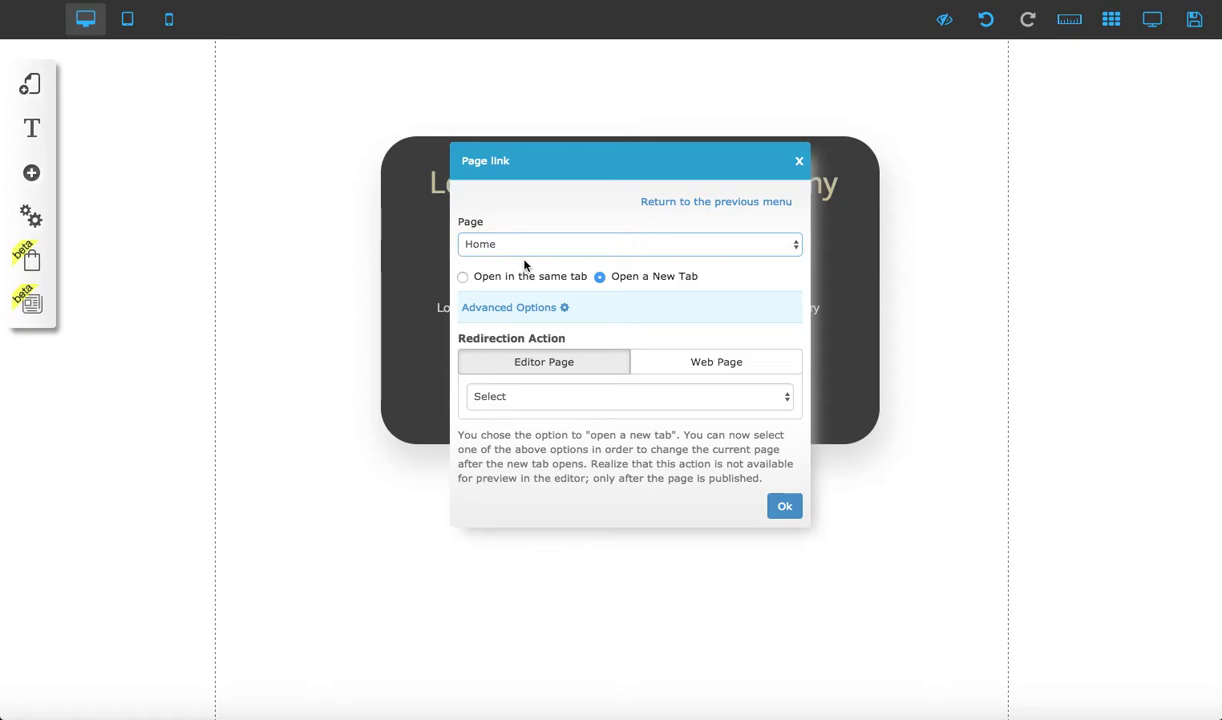
click(538, 244)
click(560, 265)
Set the redirection action to the Home editor page and apply the page link to the button
click(591, 403)
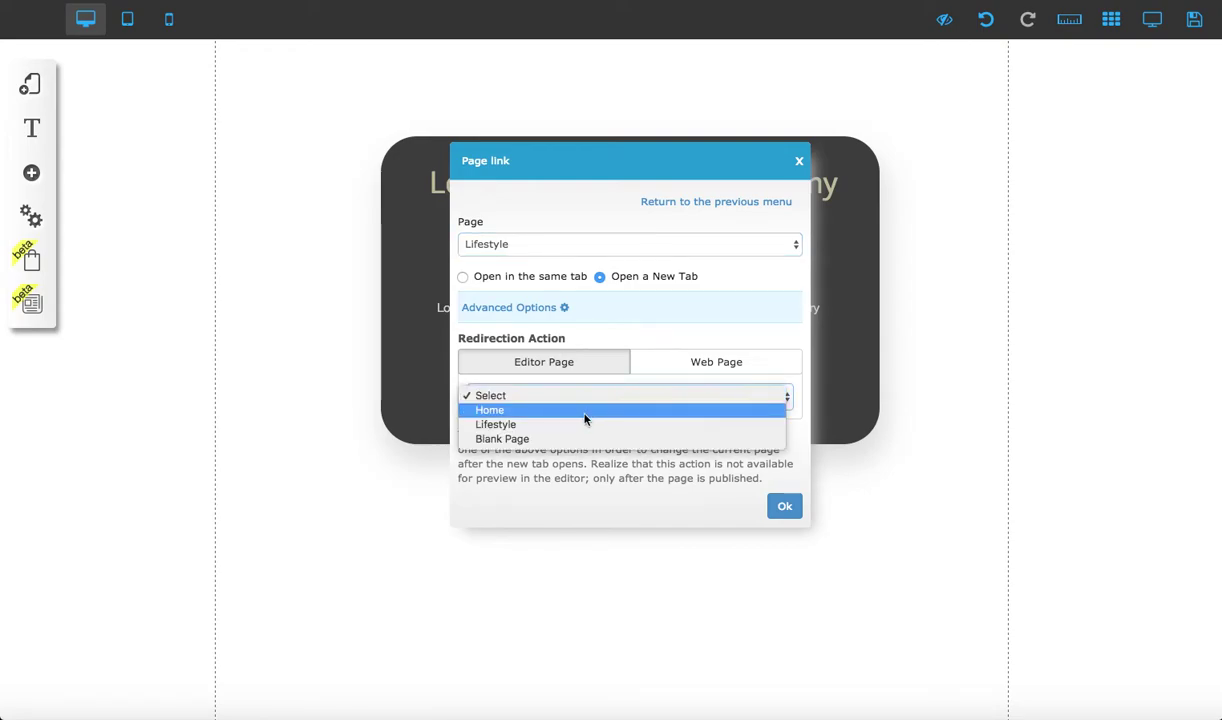
click(335, 228)
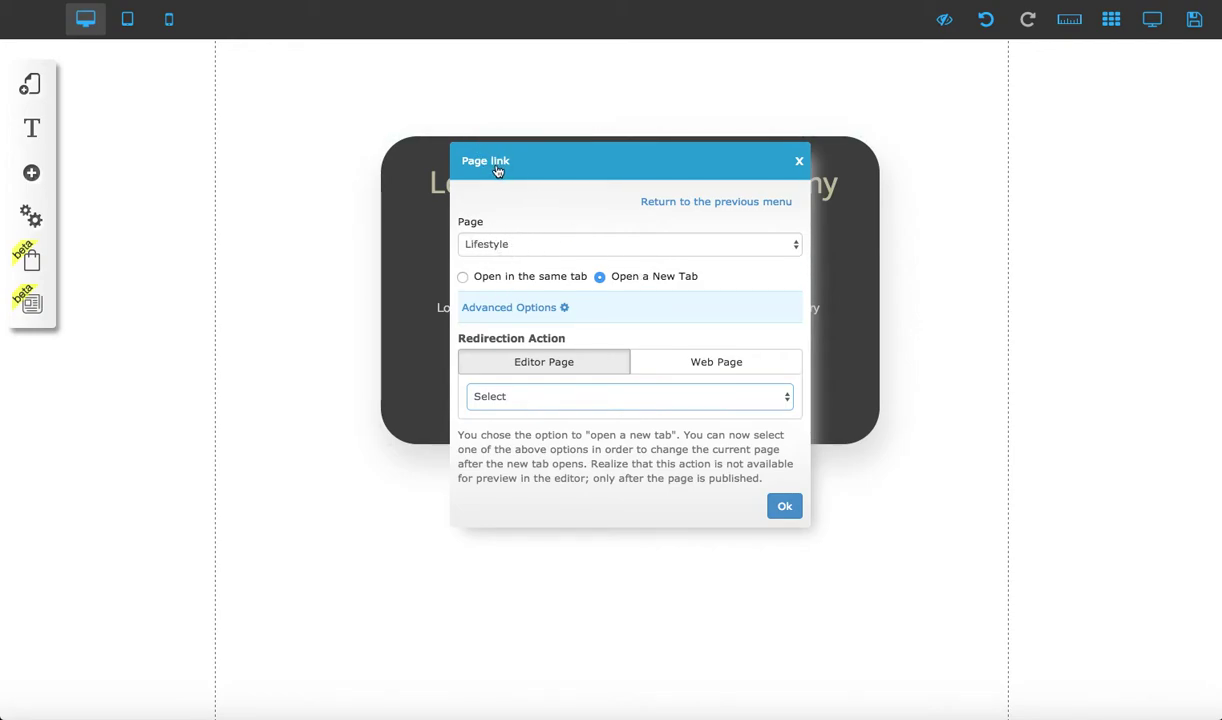
scroll(488, 238, down, 2)
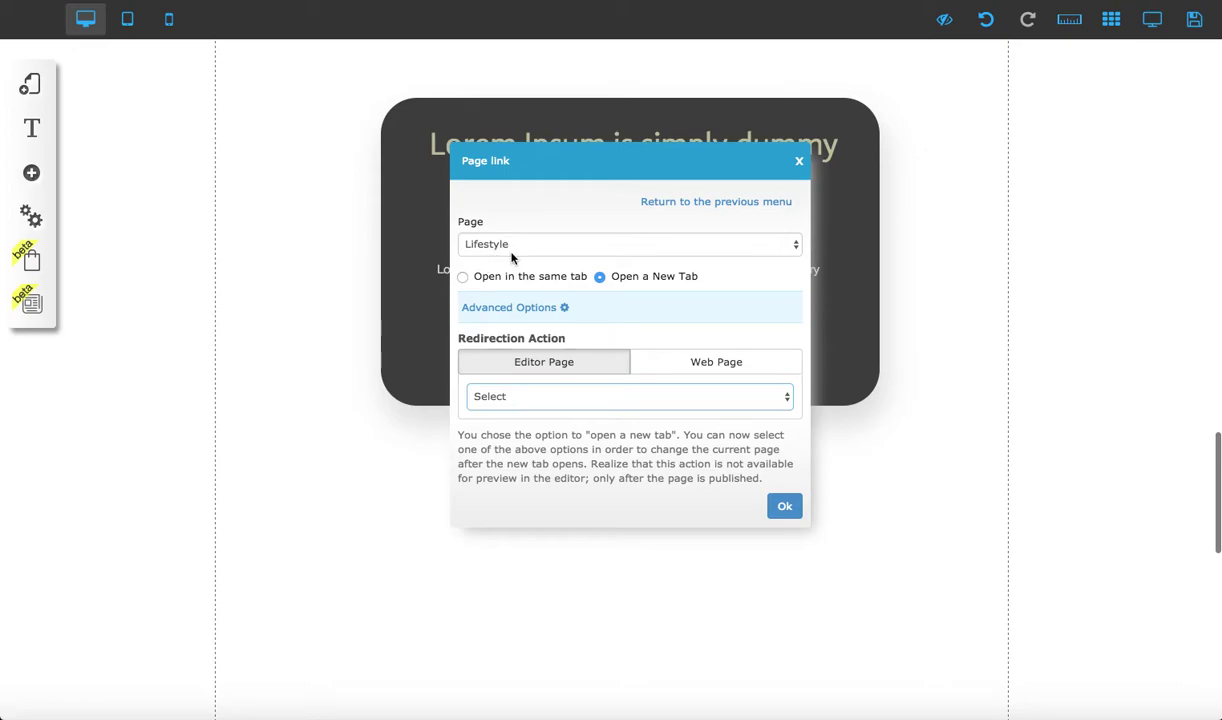
scroll(510, 254, up, 1)
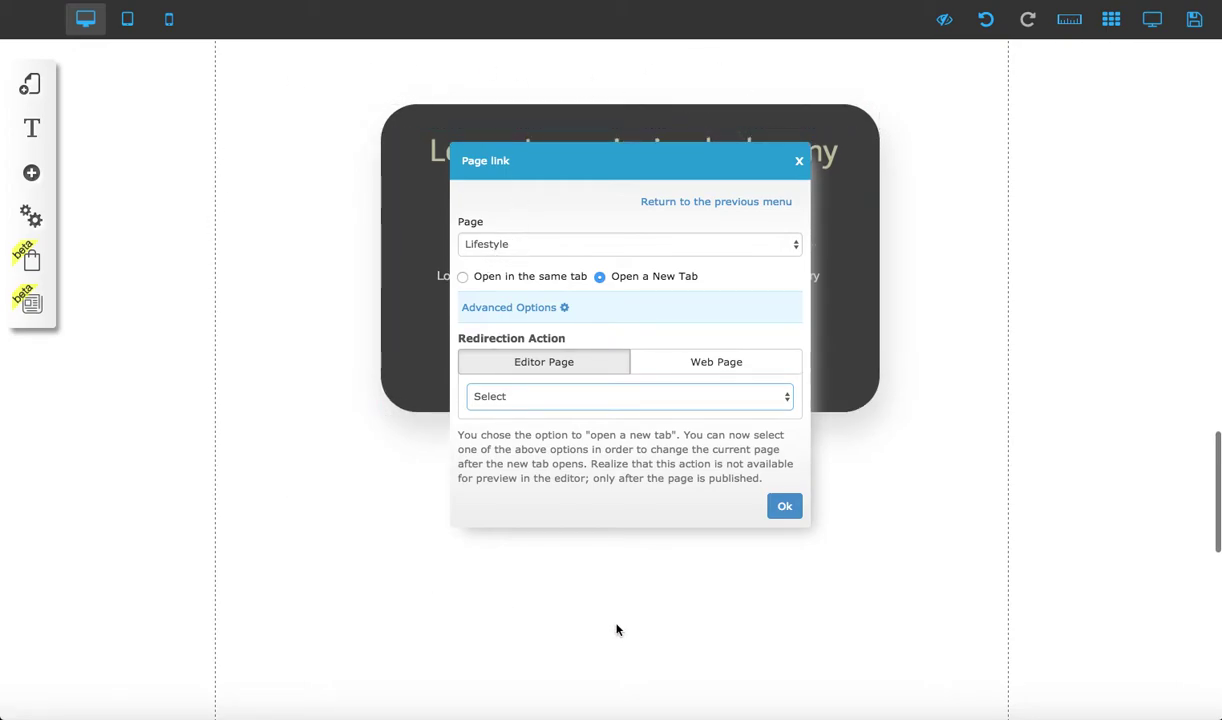
click(527, 398)
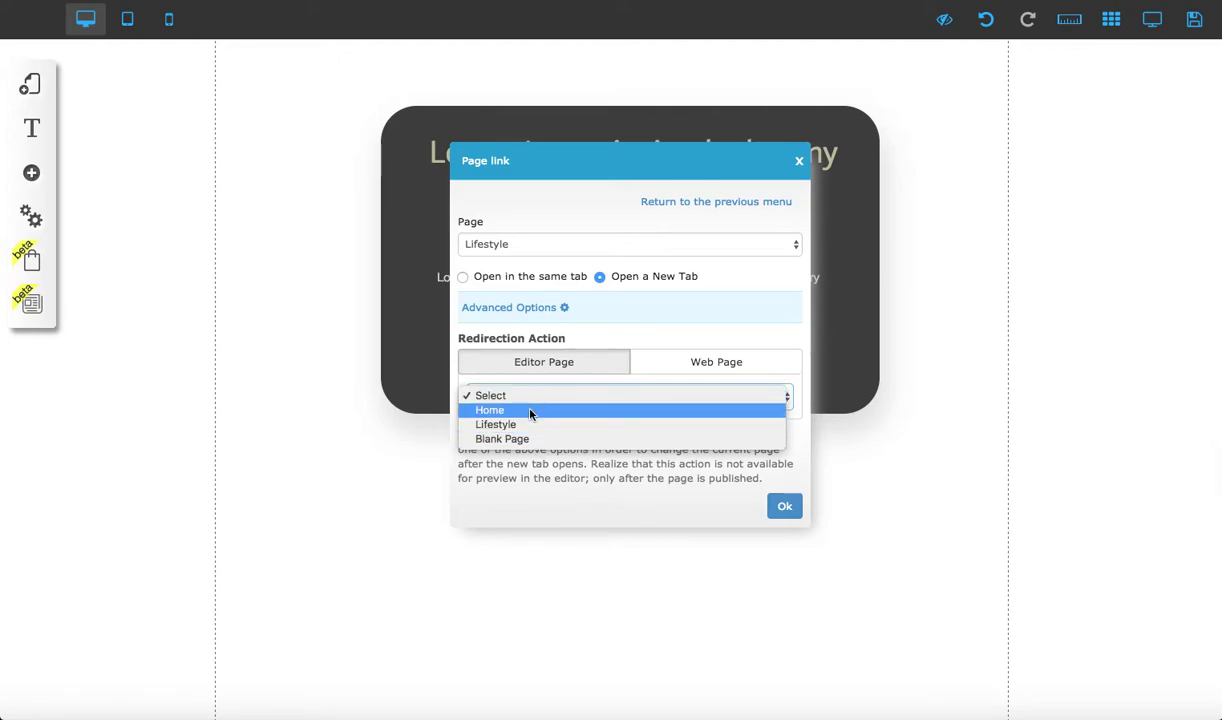
click(520, 410)
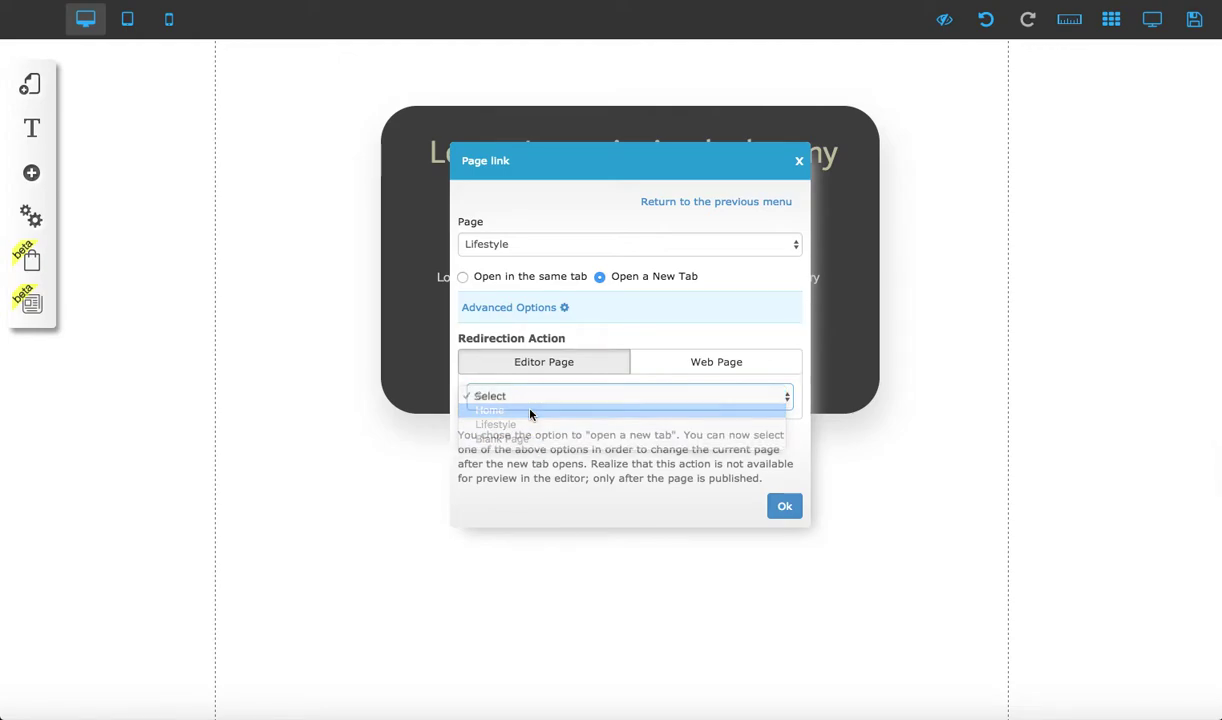
click(680, 360)
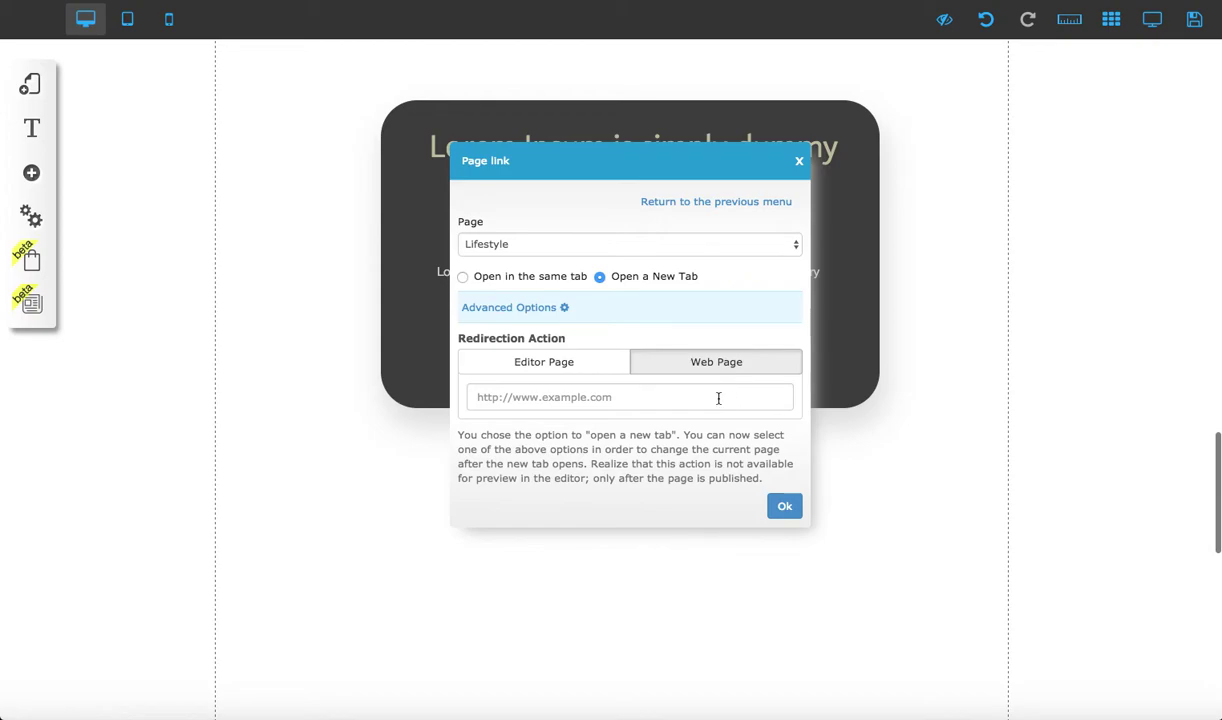
click(551, 362)
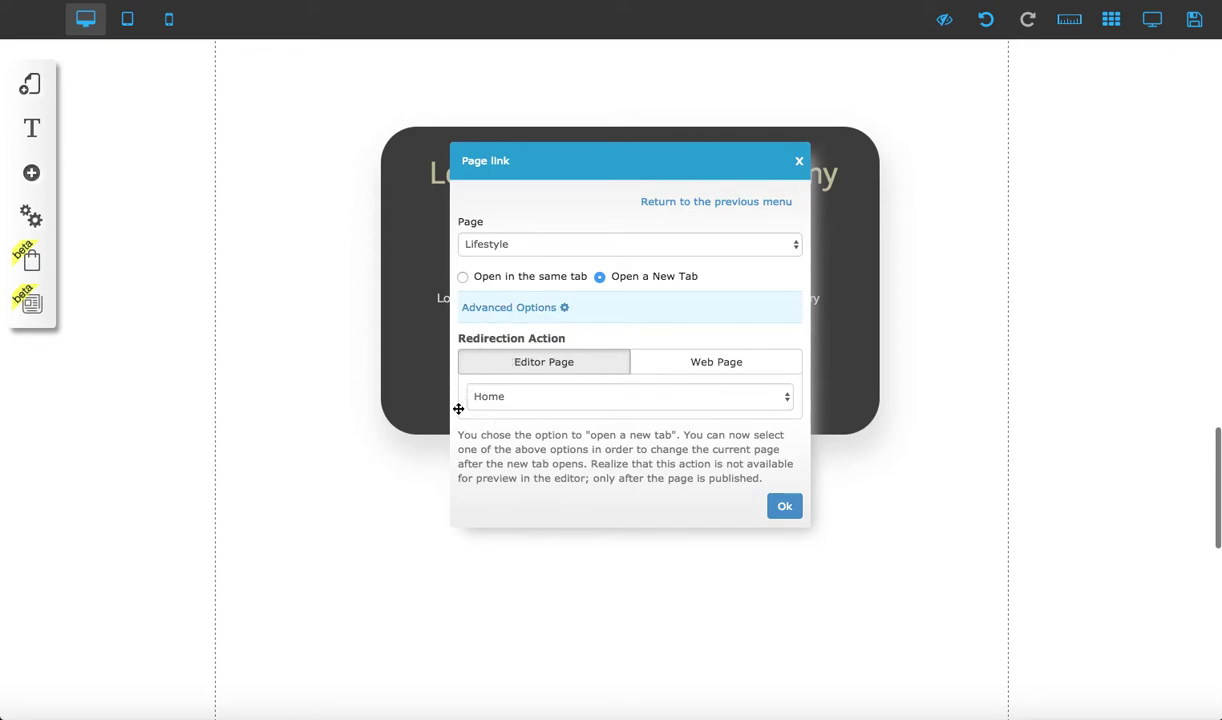
click(788, 510)
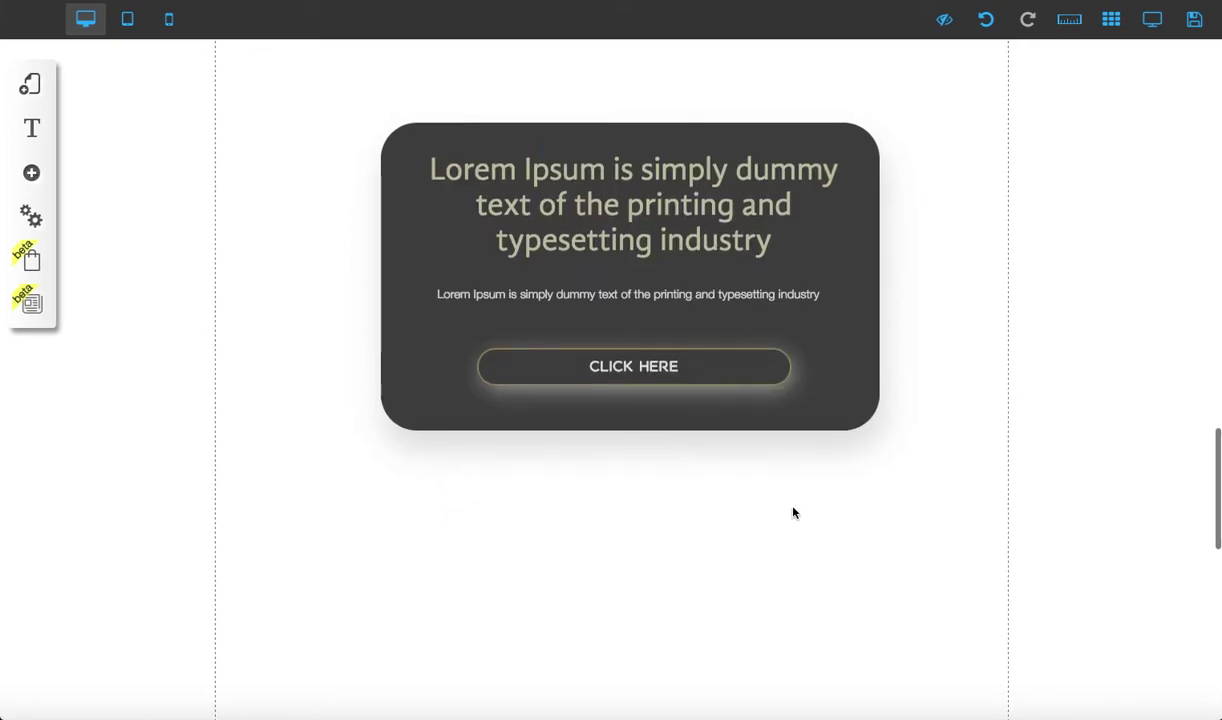
Save the site changes, including the modified Blank Page
click(1200, 26)
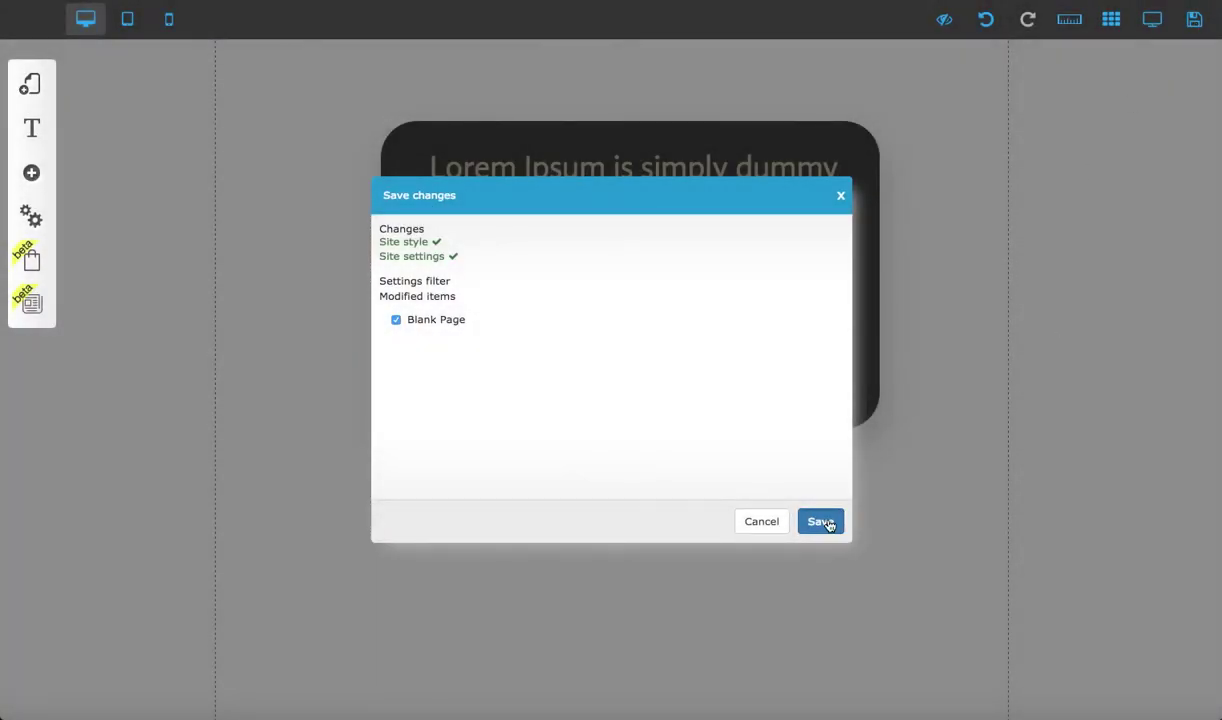
click(822, 522)
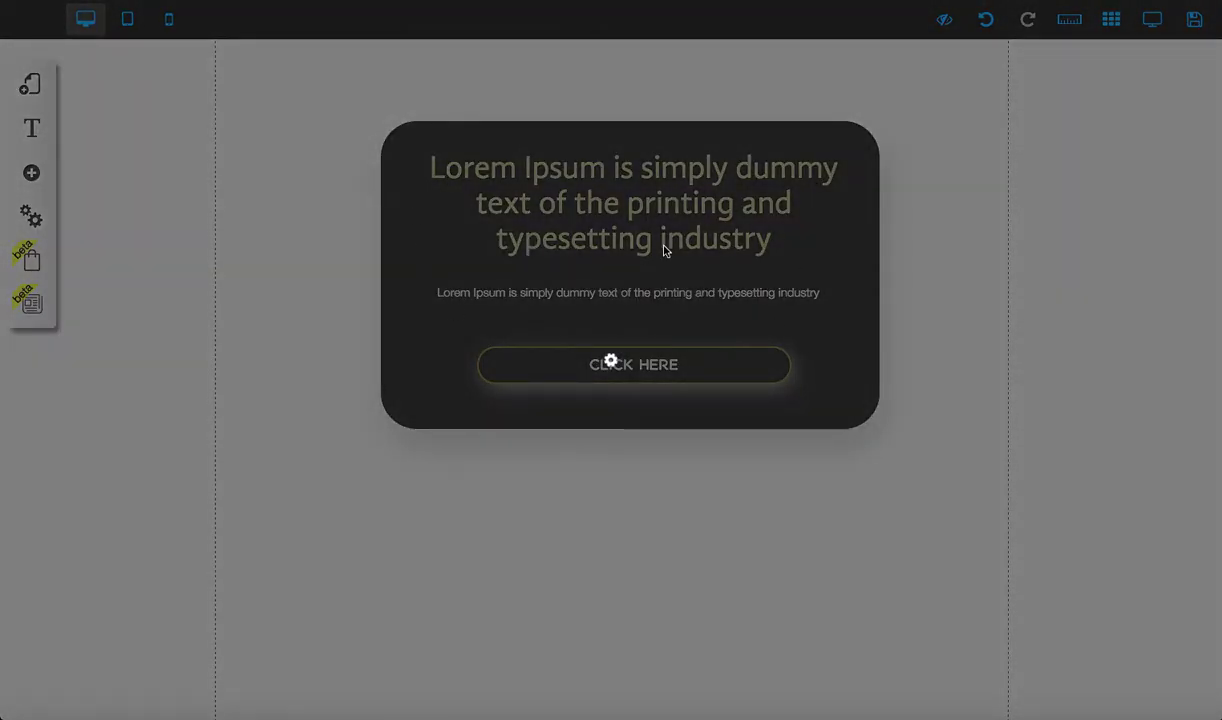
click(742, 329)
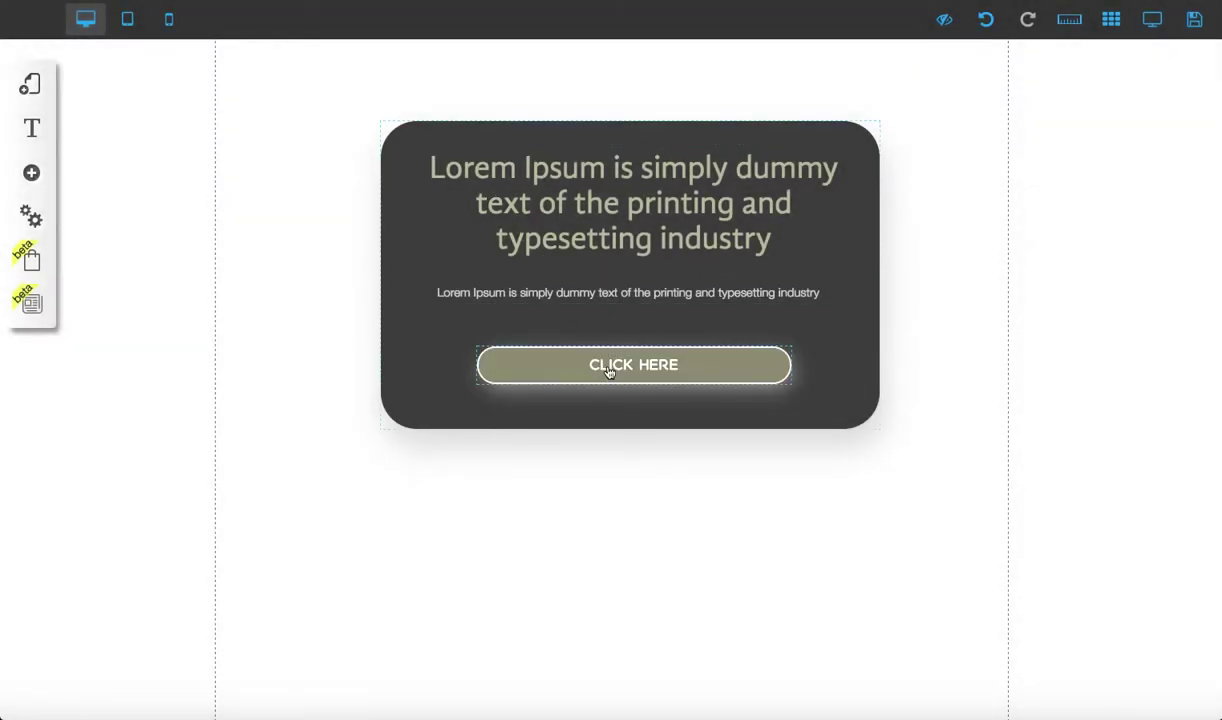
Switch to the office dashboard and open the Drag n Drop Site Builder's list of sites
scroll(609, 367, up, 1)
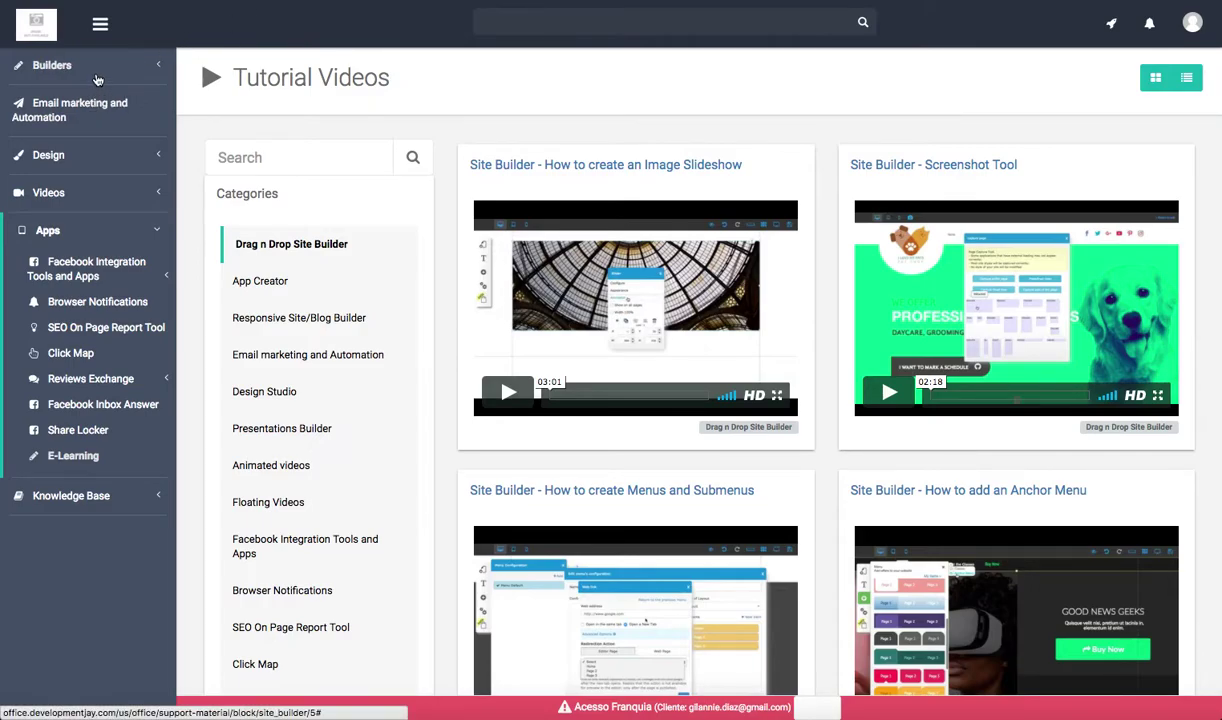
click(88, 70)
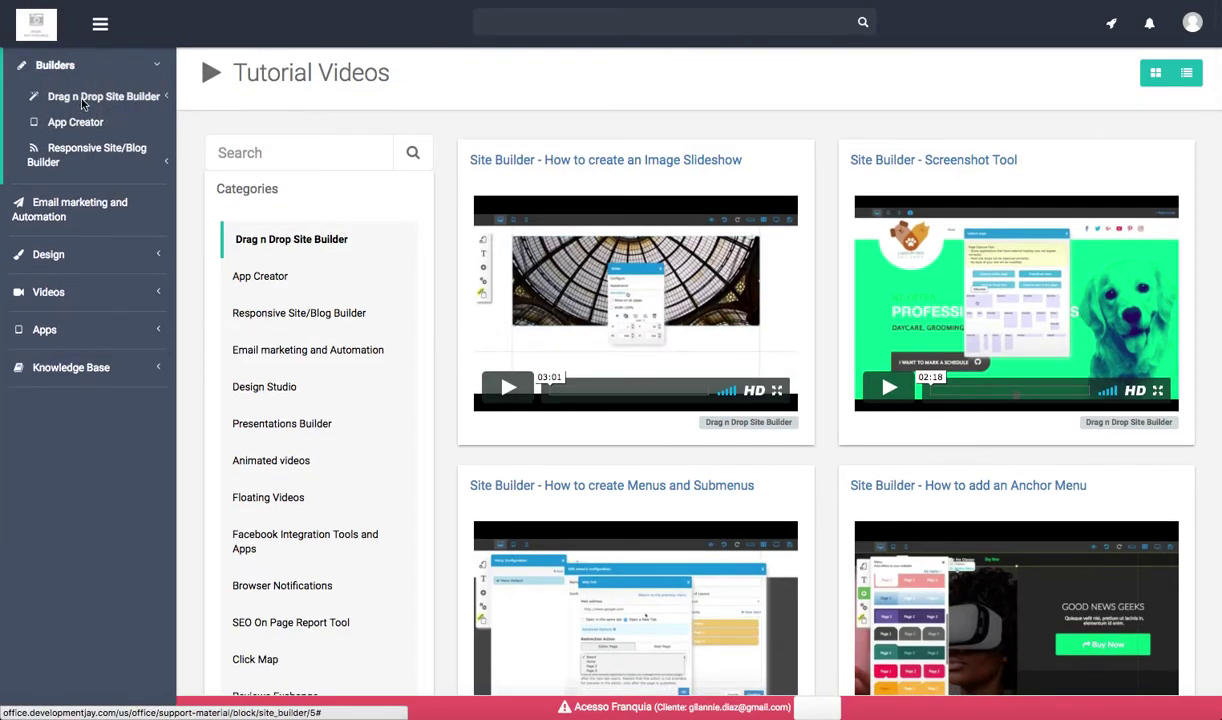
click(88, 98)
click(99, 125)
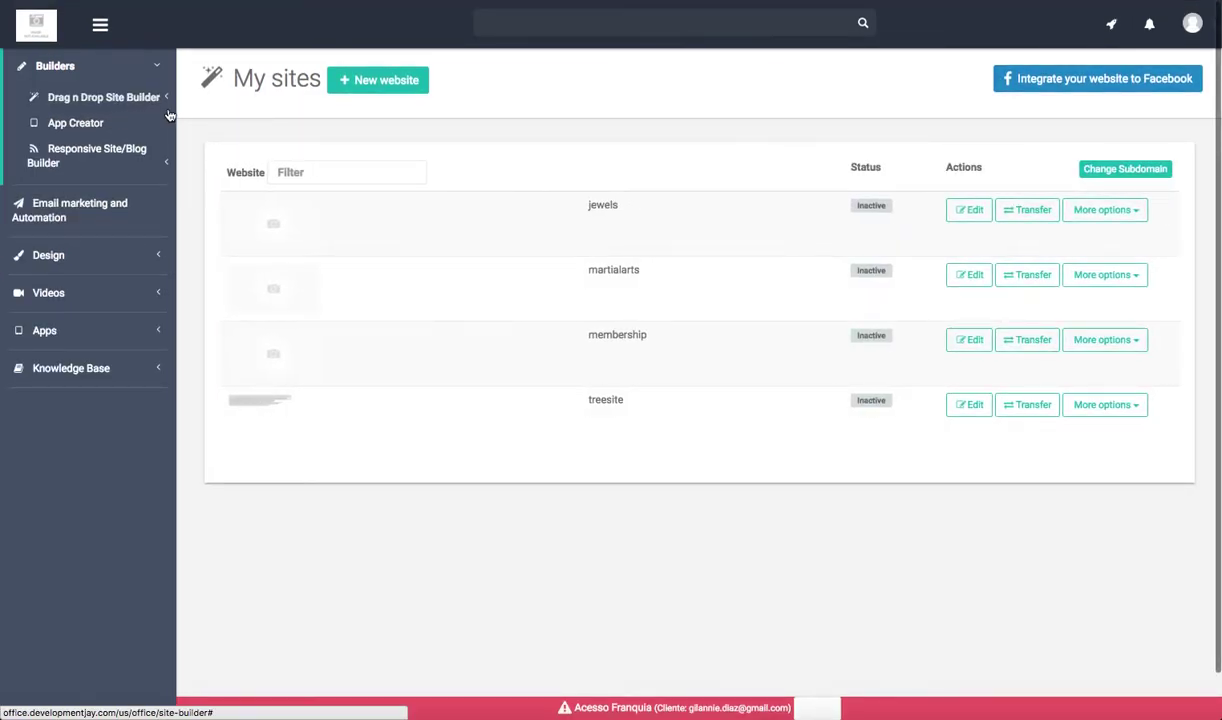
Publish the jewels website and confirm the publication
click(1090, 404)
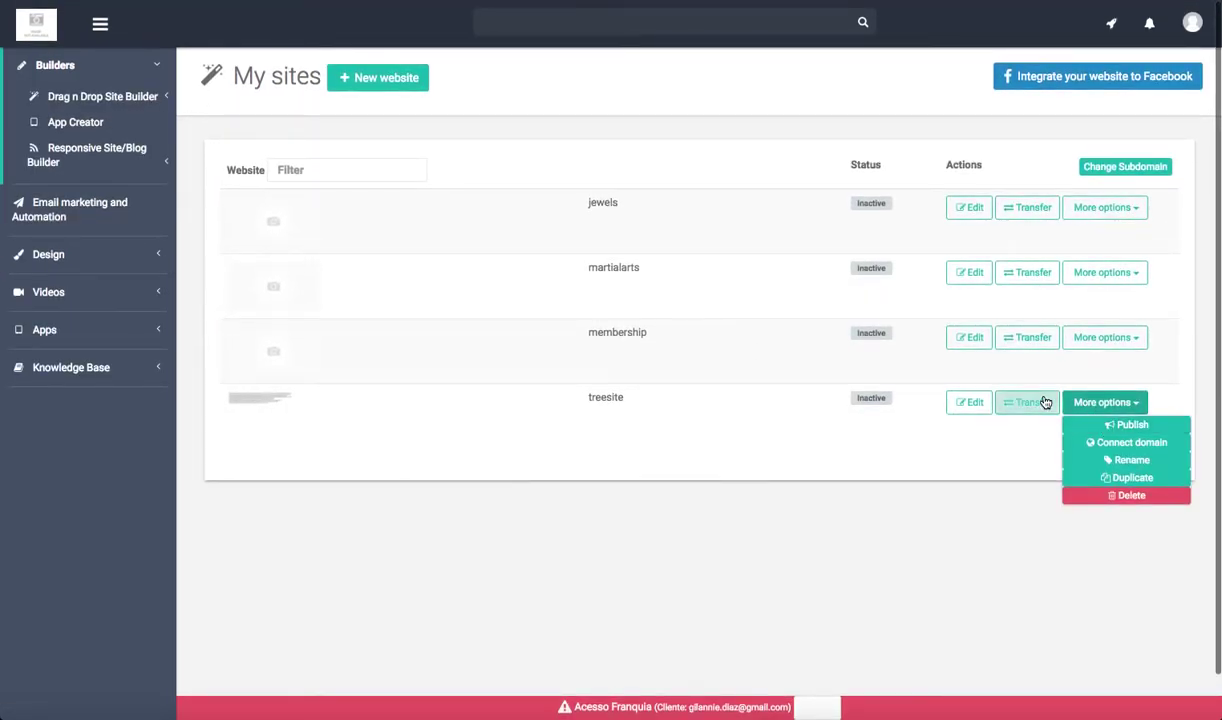
click(1097, 410)
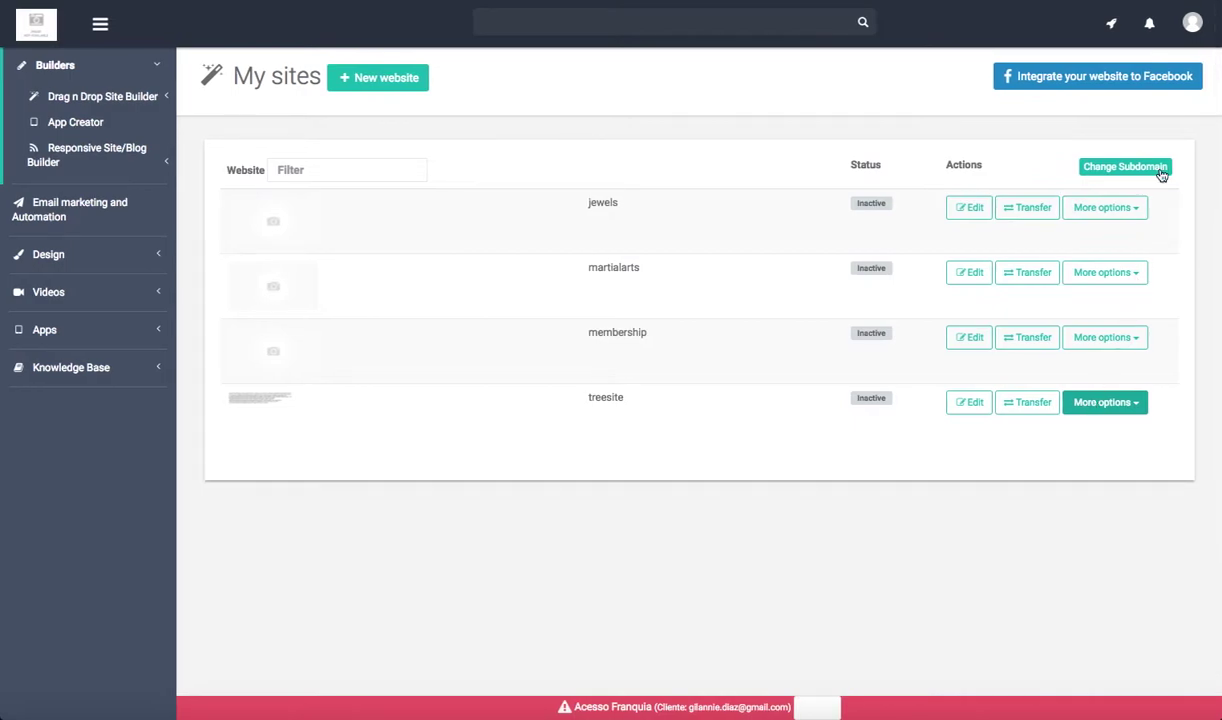
click(1120, 206)
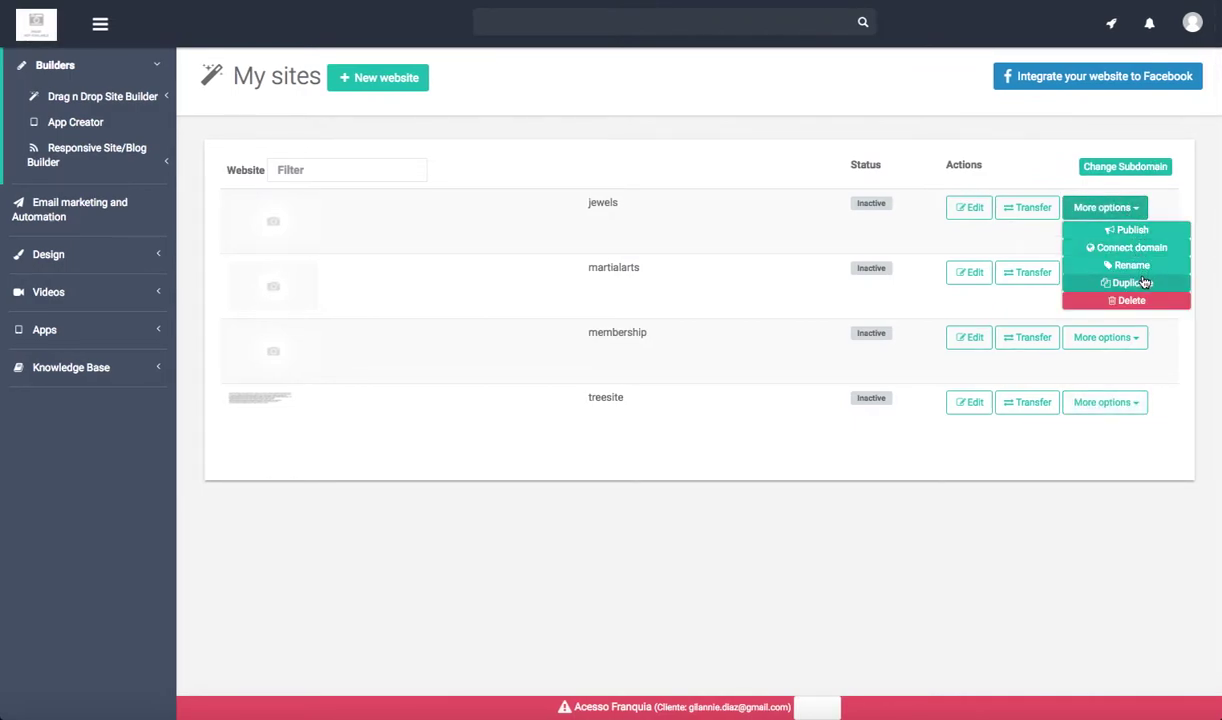
click(1146, 231)
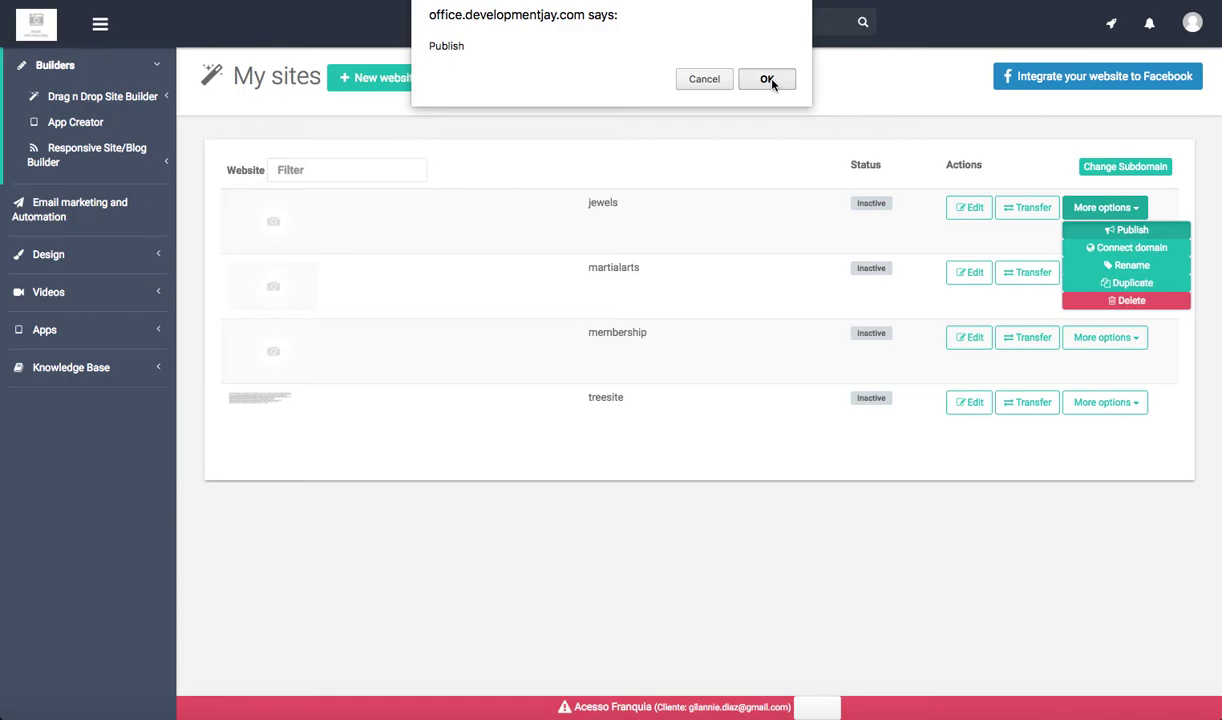
click(770, 80)
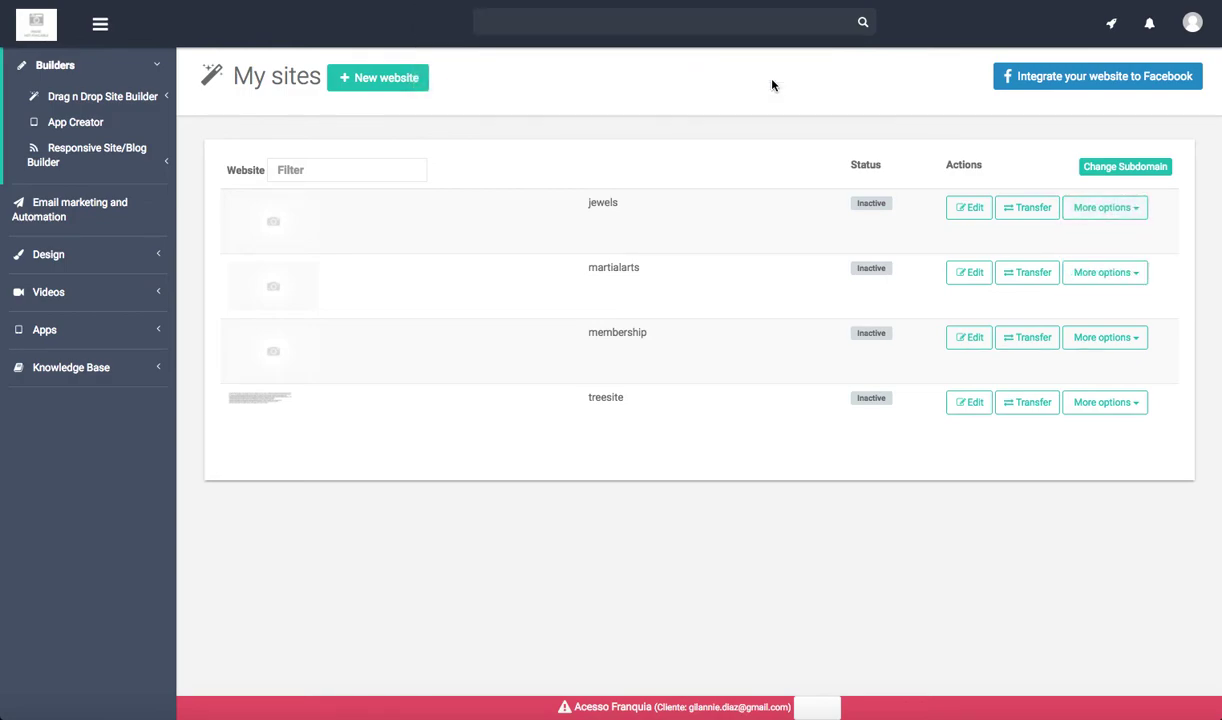
Open the published jewels site and look over its home page
click(604, 208)
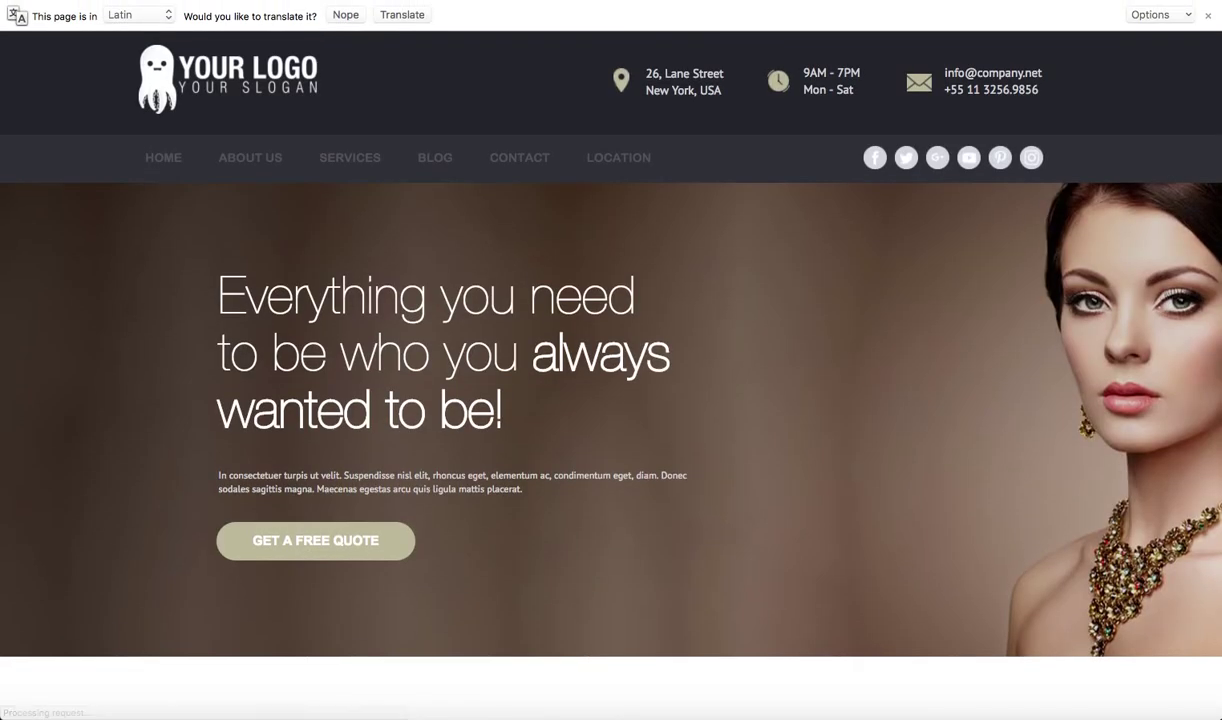
scroll(545, 109, down, 2)
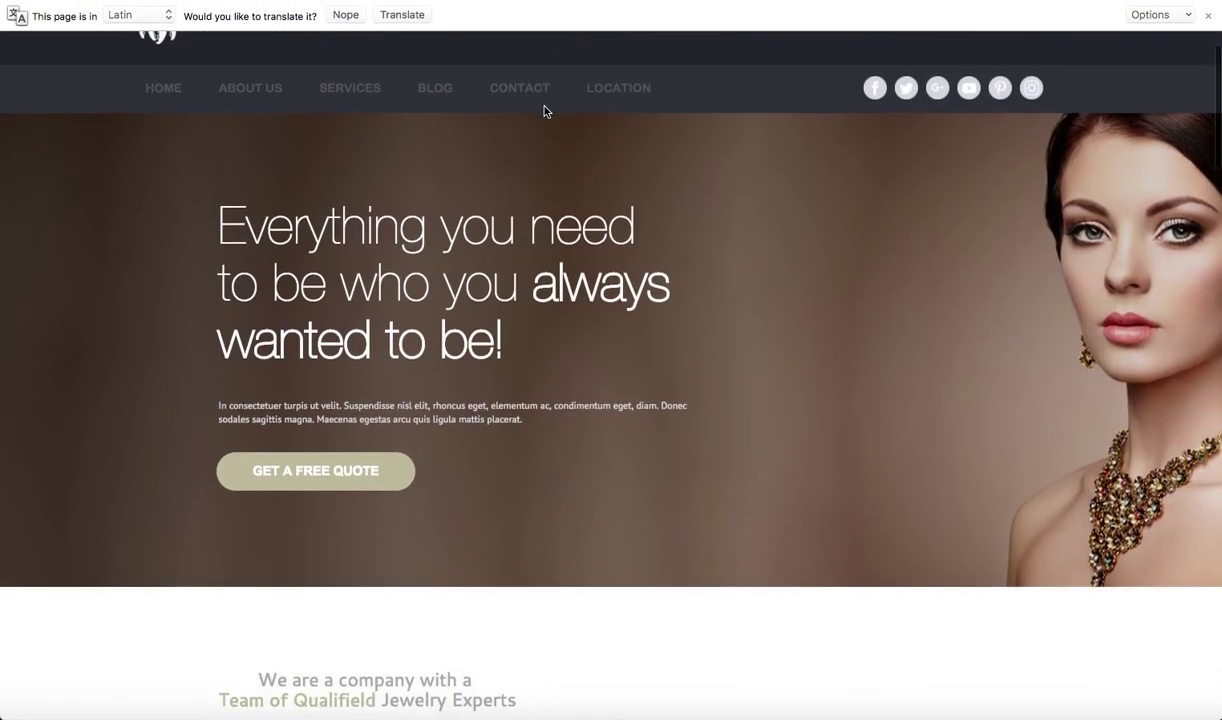
scroll(545, 109, up, 2)
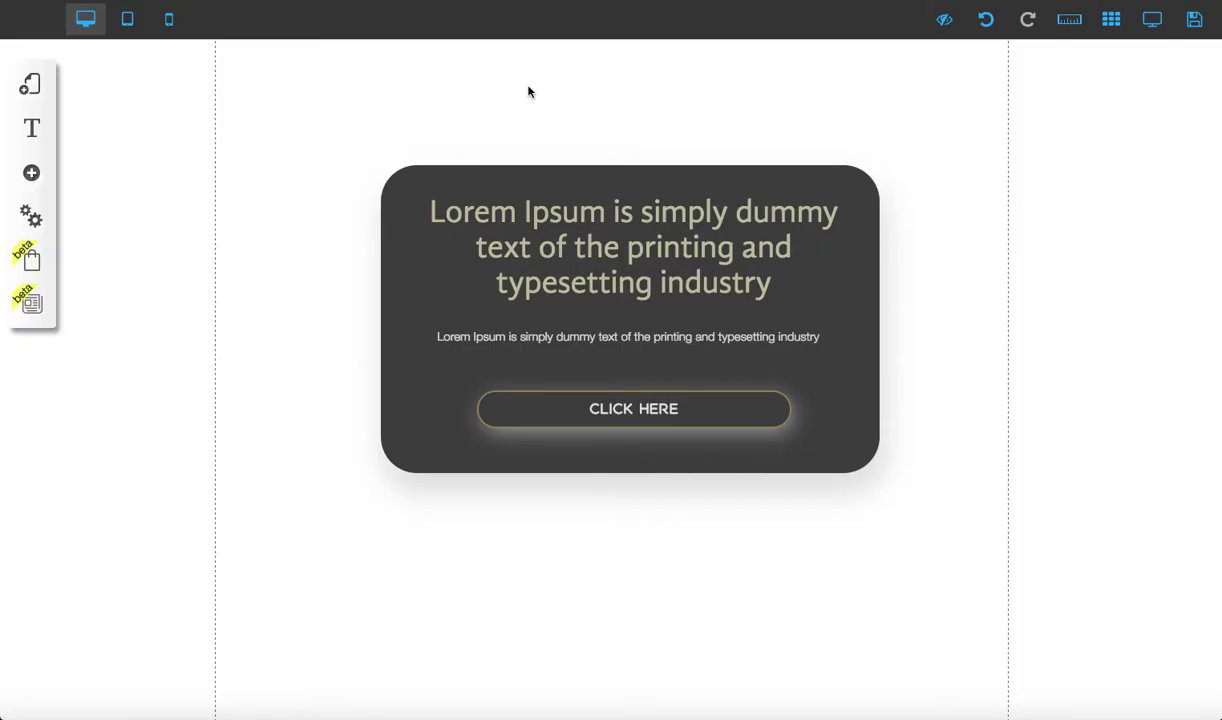
Switch the editor to the Home page of the Site Jewelry Express layout
scroll(534, 257, up, 10)
scroll(534, 257, up, 10)
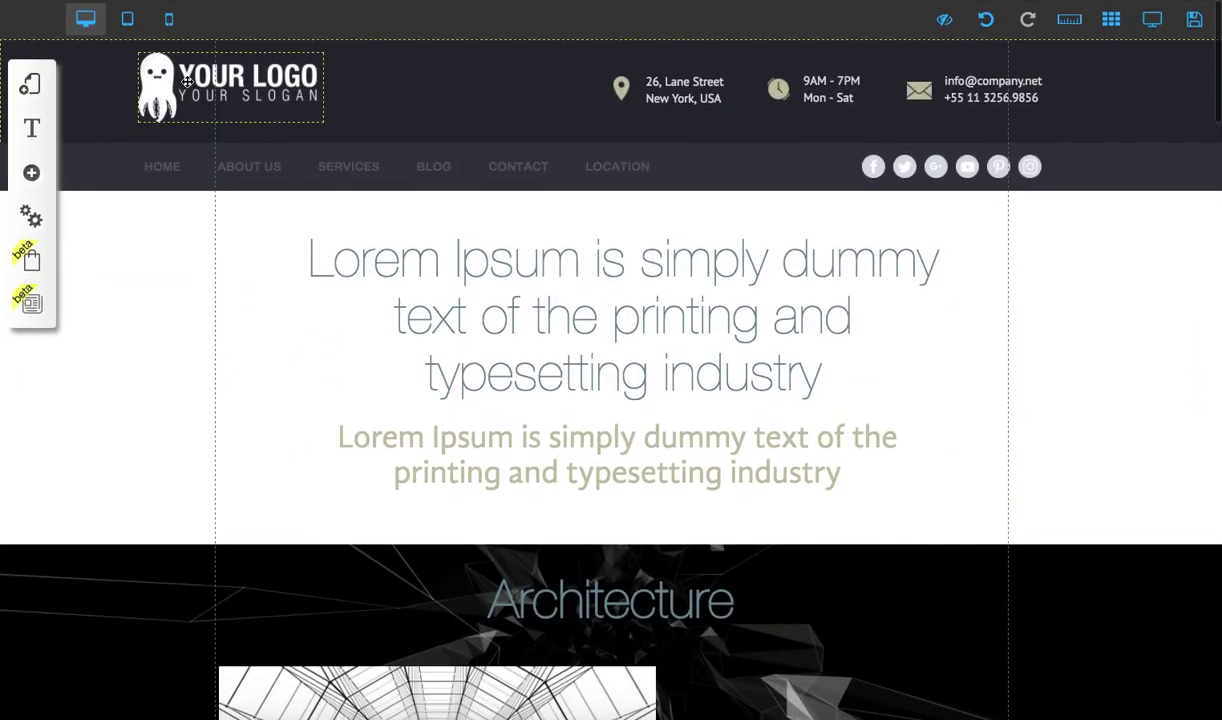
click(29, 90)
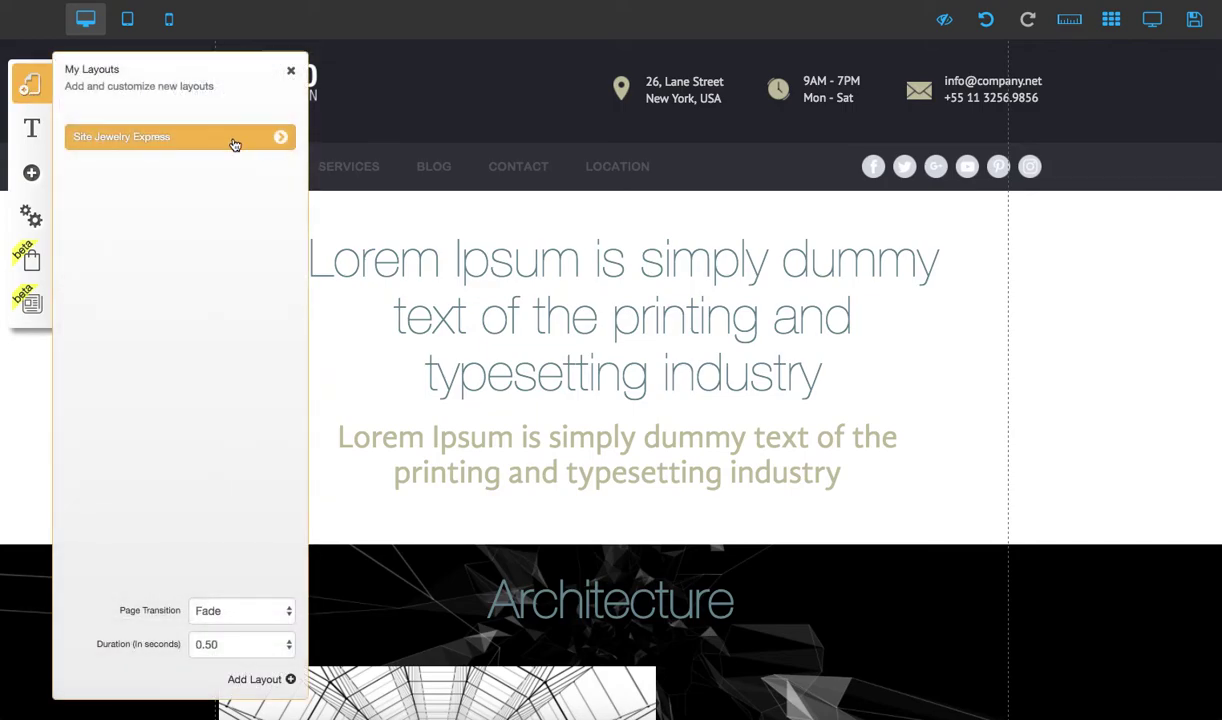
click(280, 137)
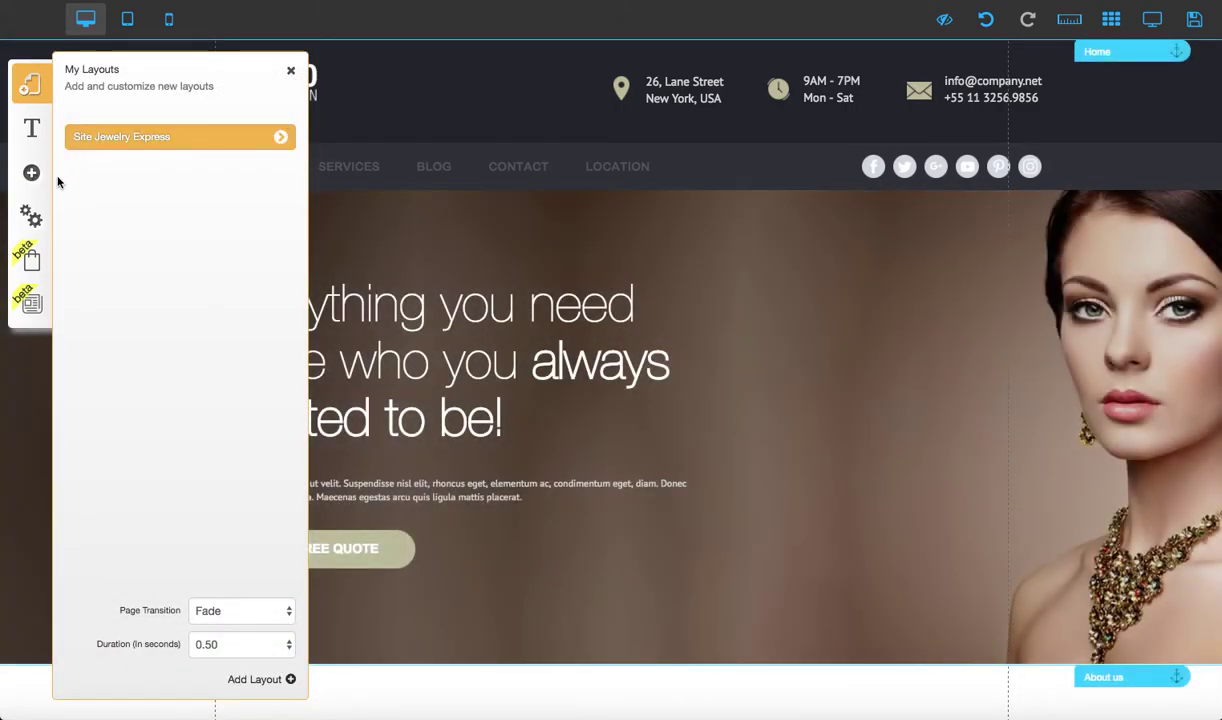
Add a light blue rectangular personalized button and place it in the header between the logo and the address, accepting the root element alert
click(32, 174)
click(152, 269)
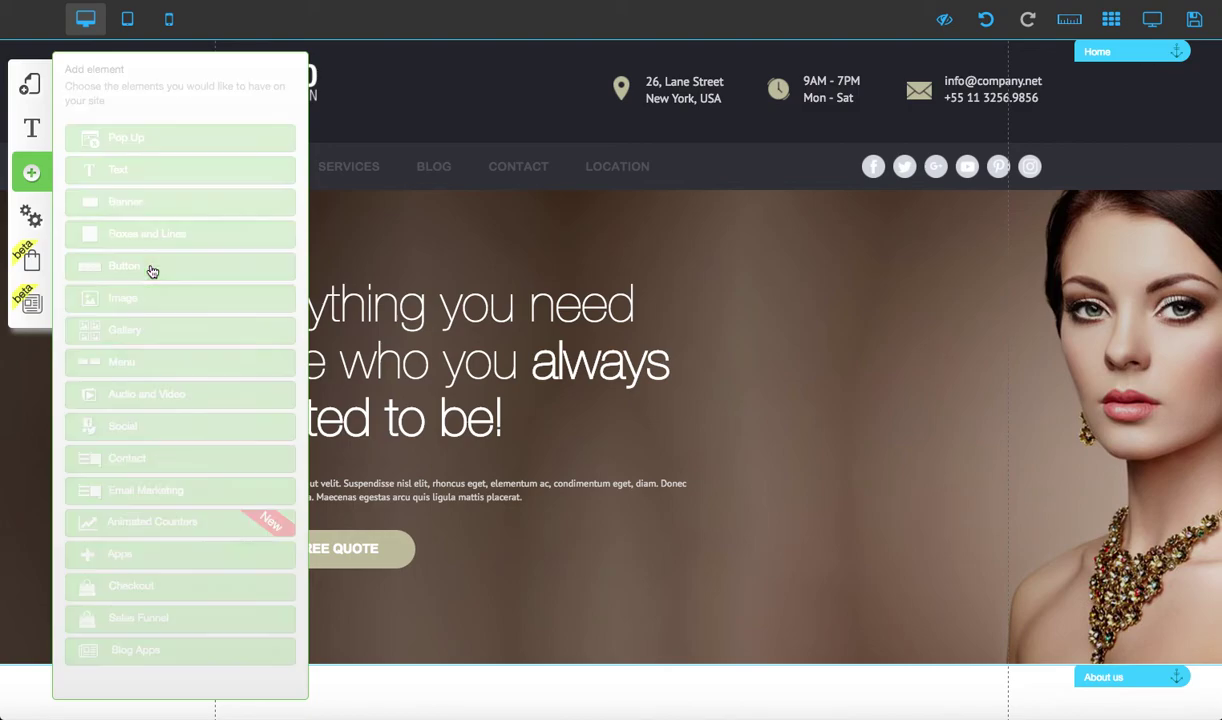
click(150, 158)
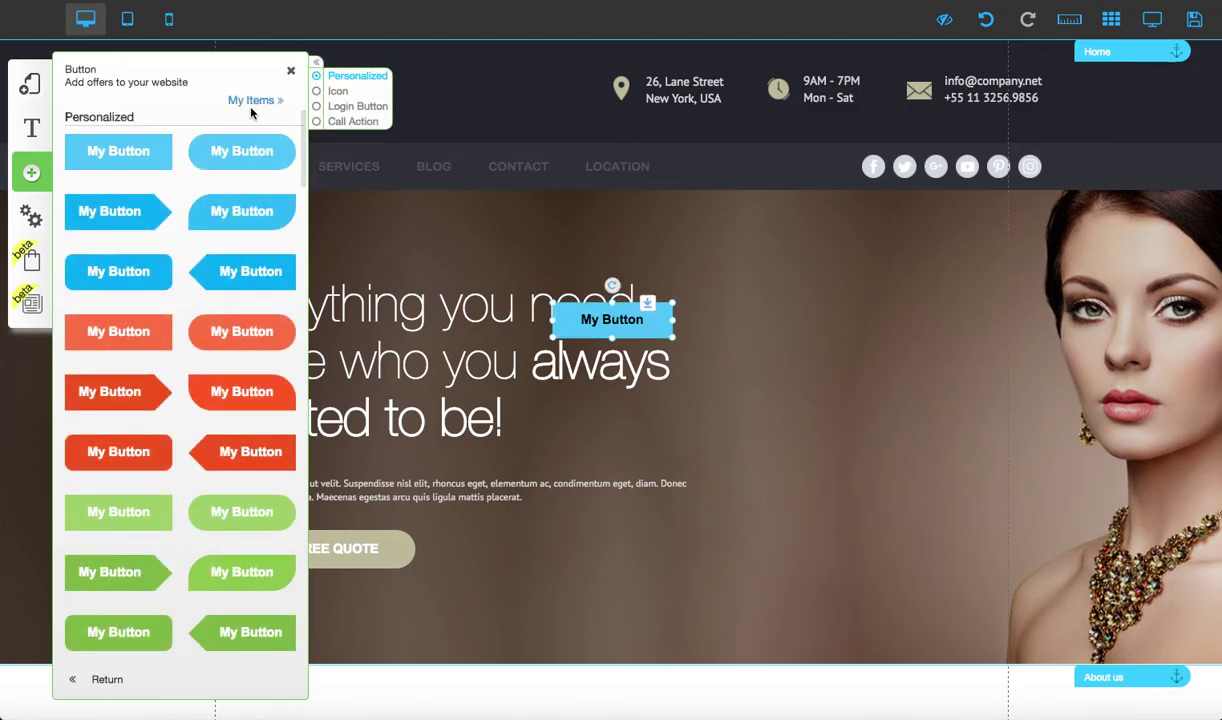
click(291, 76)
drag(622, 317, 453, 73)
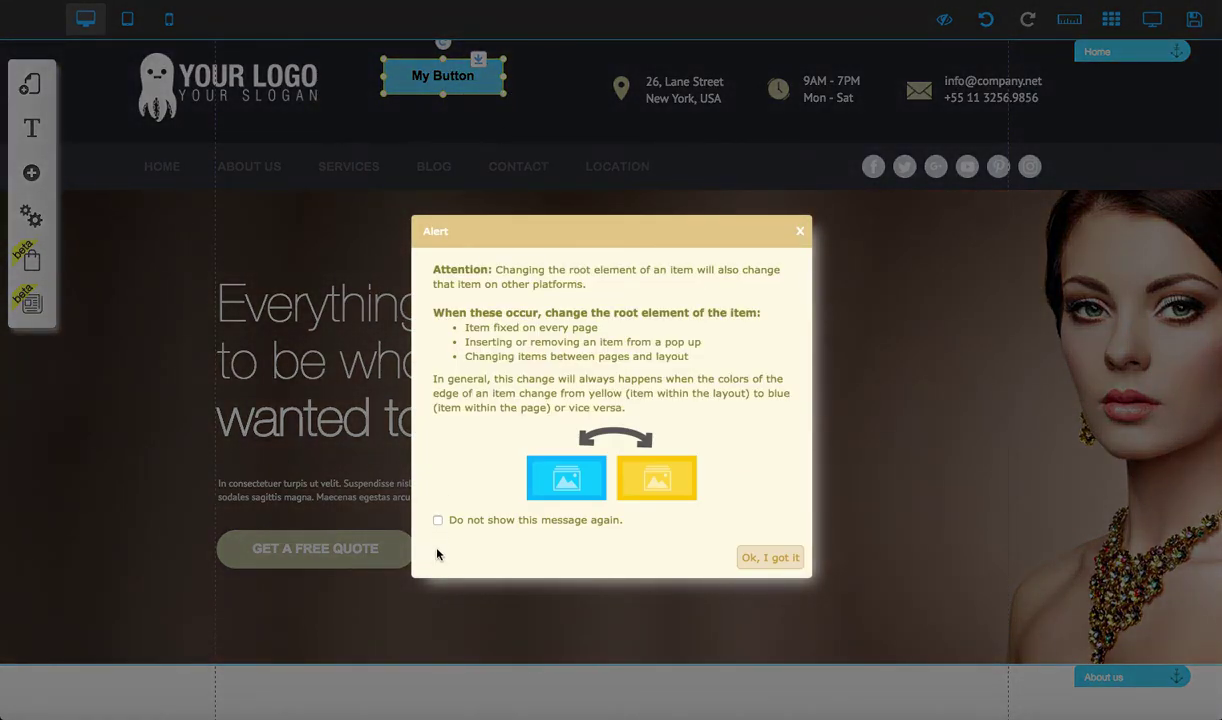
click(757, 565)
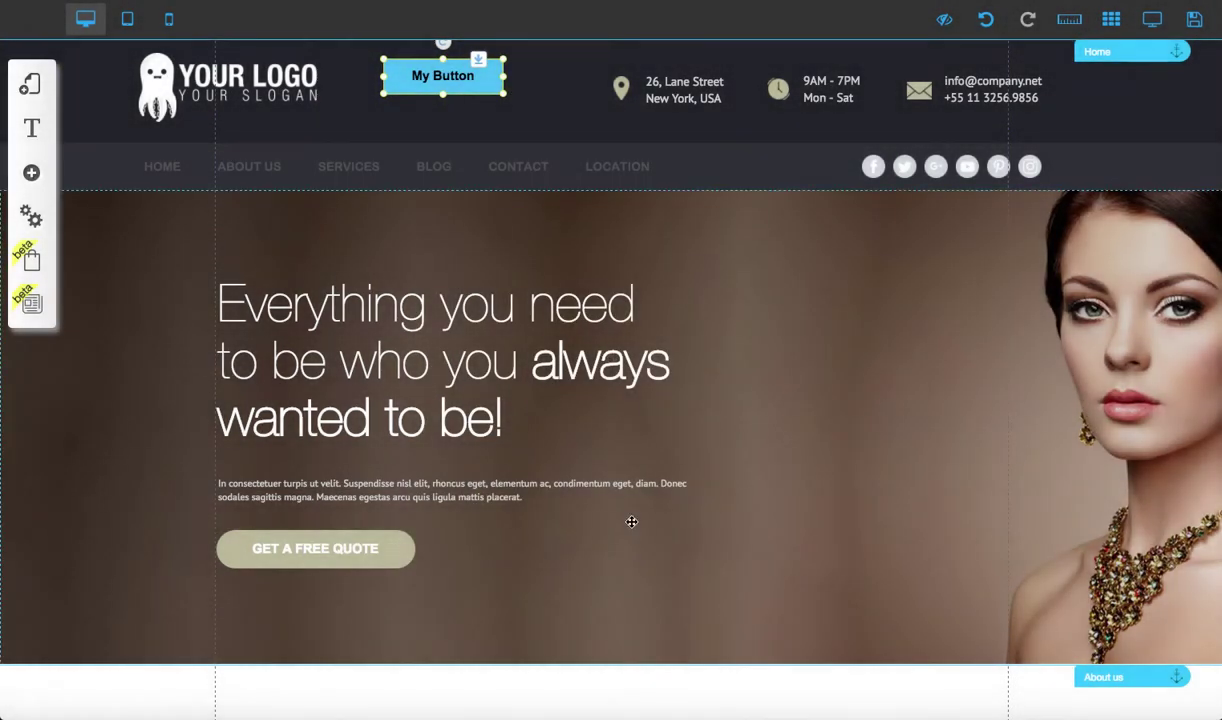
Enlarge the header button to about 190 by 108 and remove its text label
drag(504, 97, 538, 131)
click(478, 95)
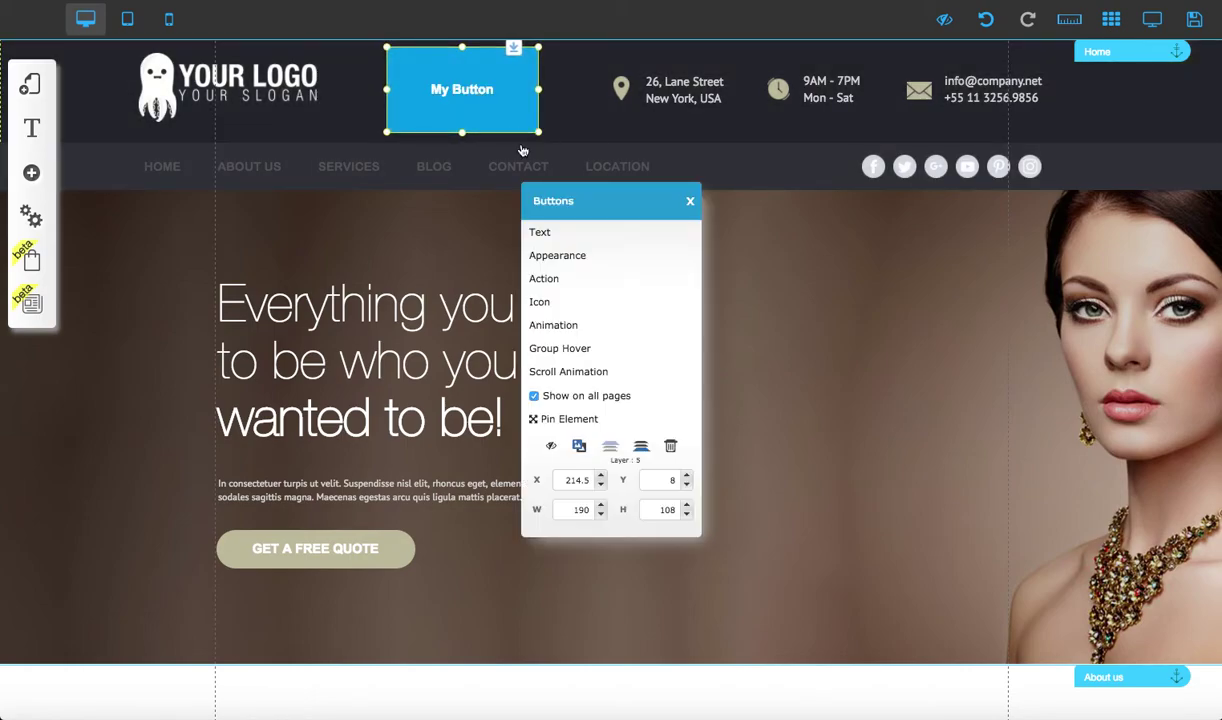
click(550, 236)
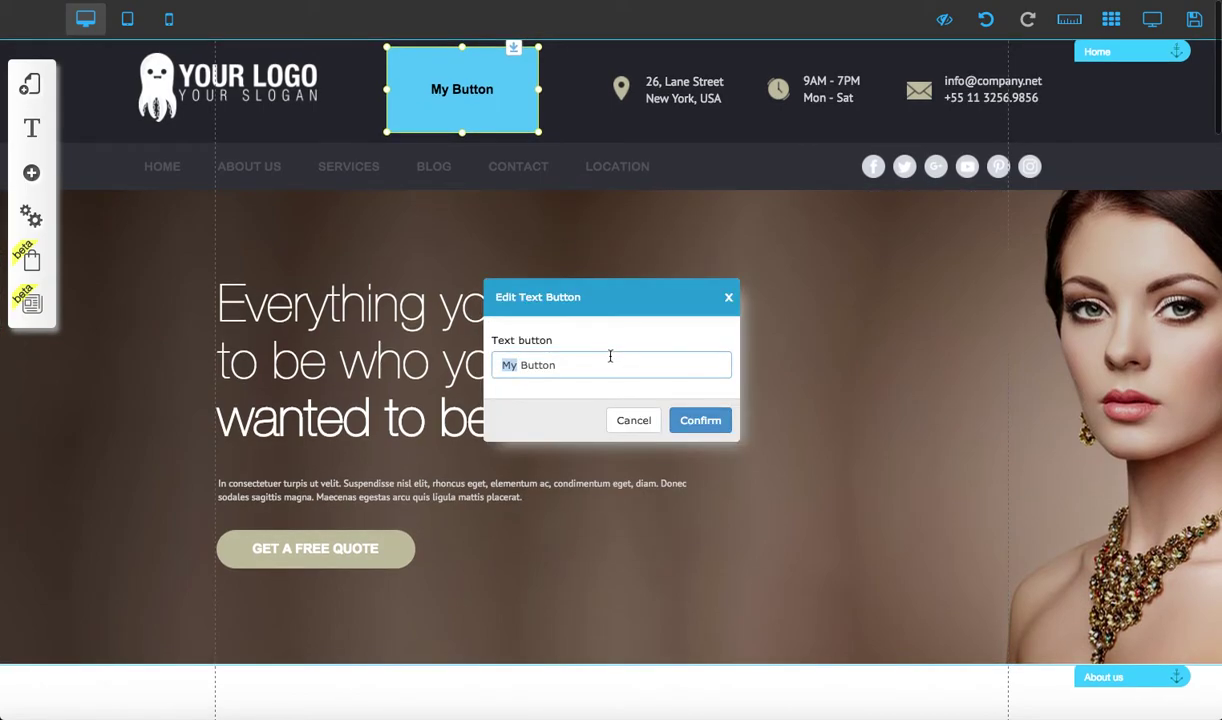
scroll(607, 360, down, 1)
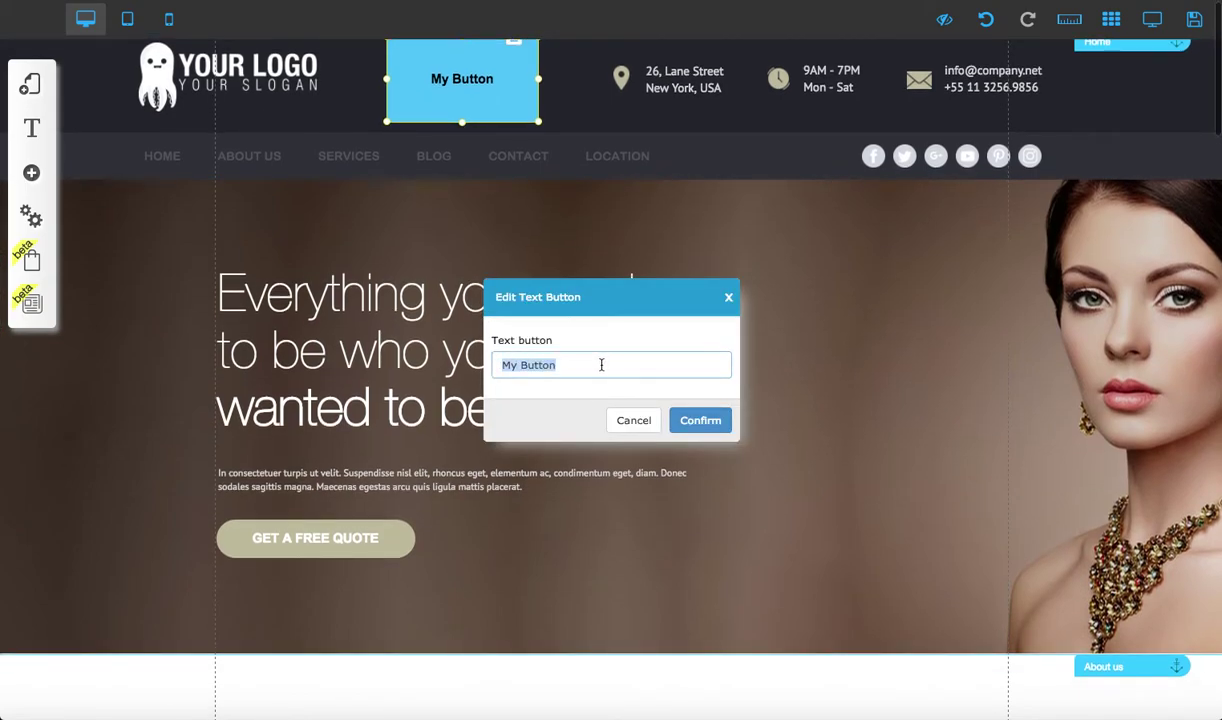
key(BackSpace)
click(704, 421)
Apply the Button Hover (Transparent) appearance style to the header button
scroll(660, 400, up, 1)
click(483, 109)
scroll(518, 158, down, 1)
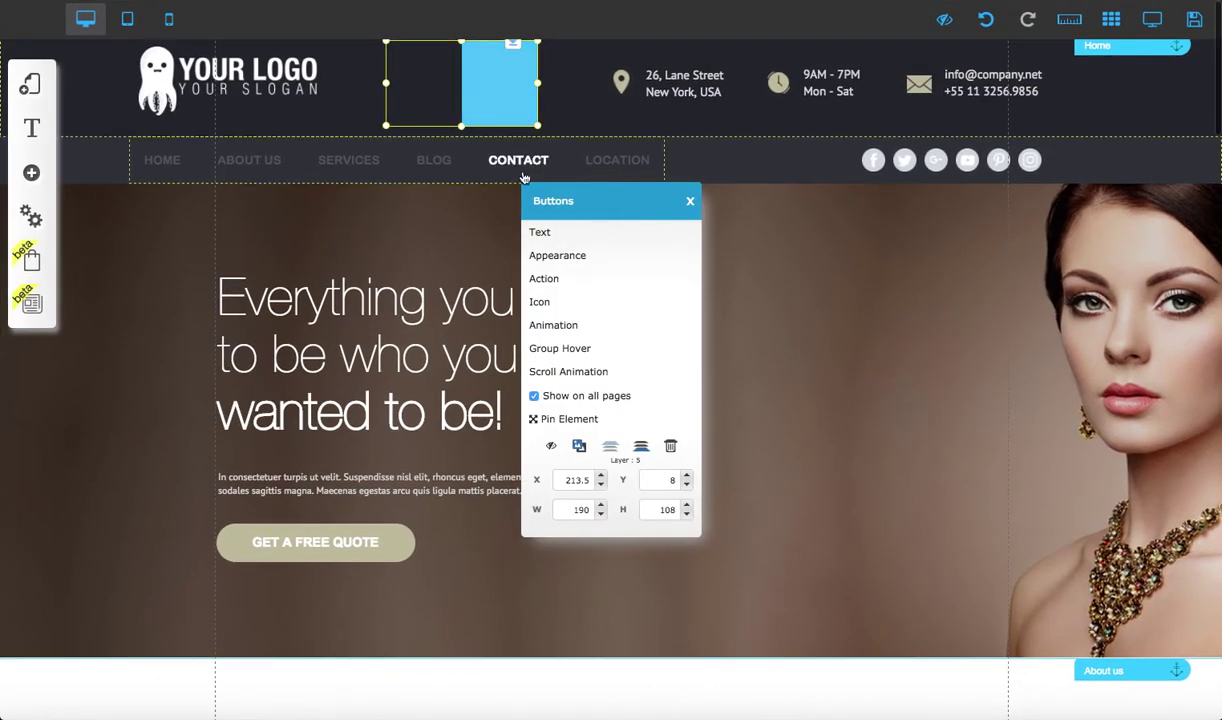
click(585, 258)
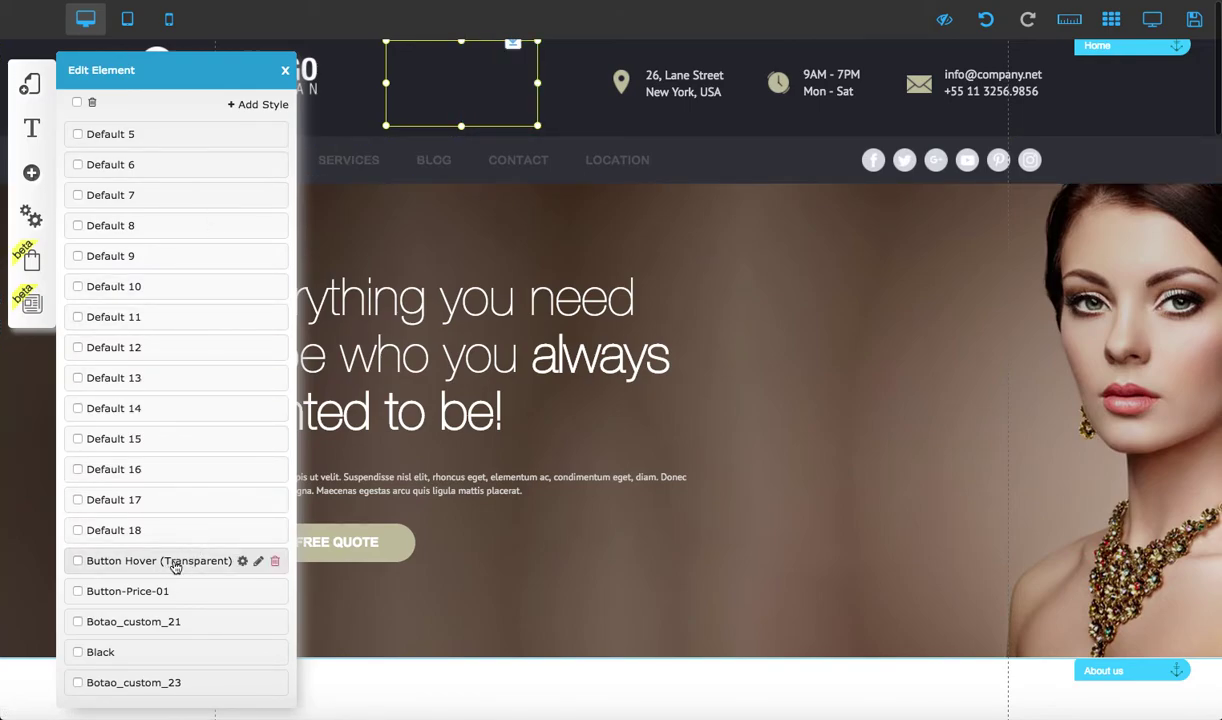
click(175, 566)
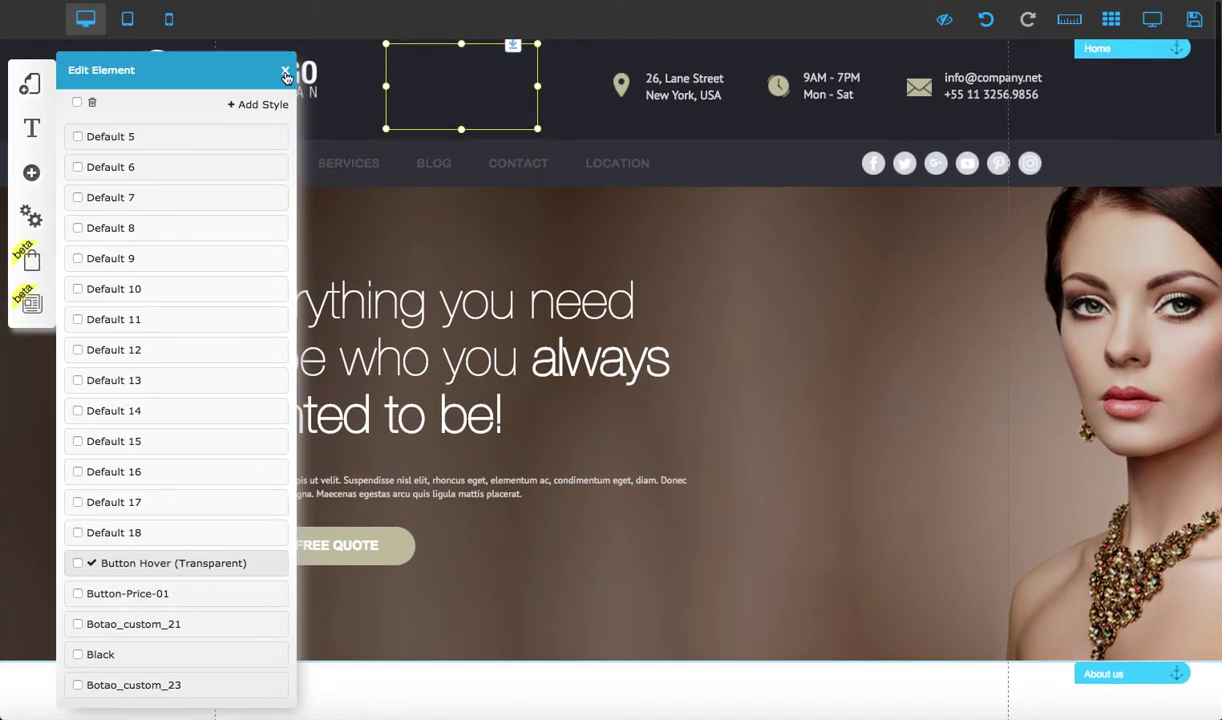
click(285, 74)
Set the transparent header button's action to a page link to Blank Page, opening in the same tab
double_click(449, 84)
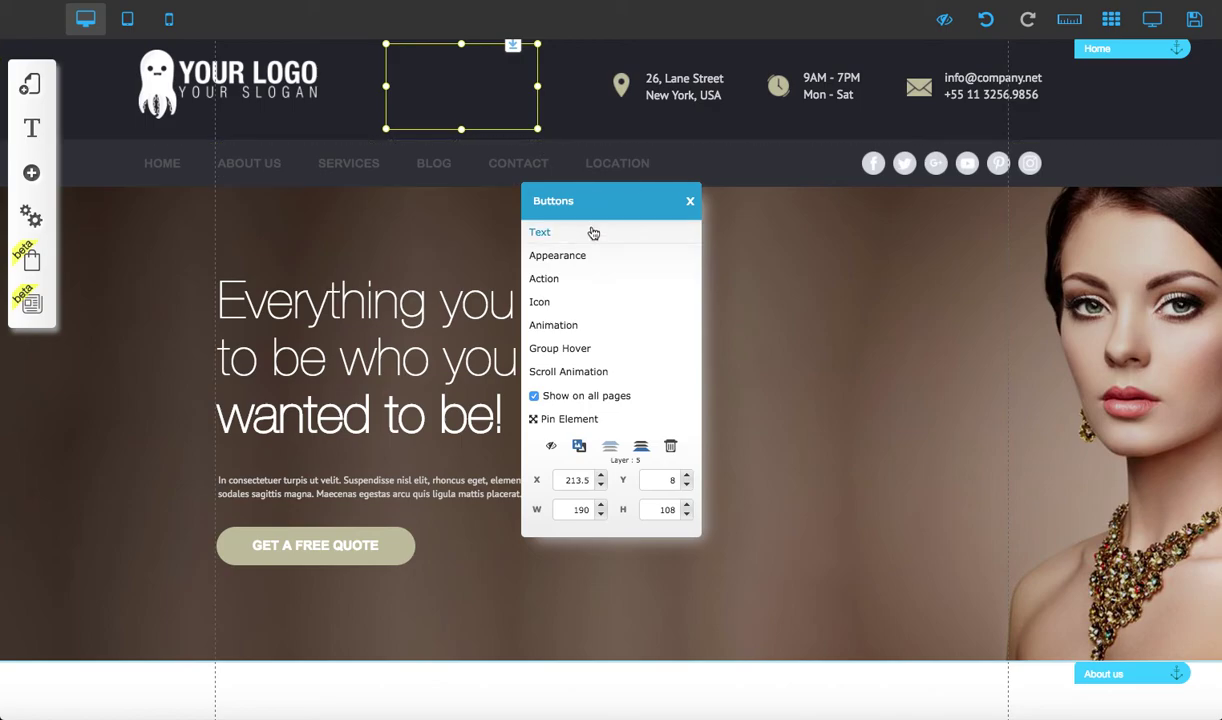
click(587, 282)
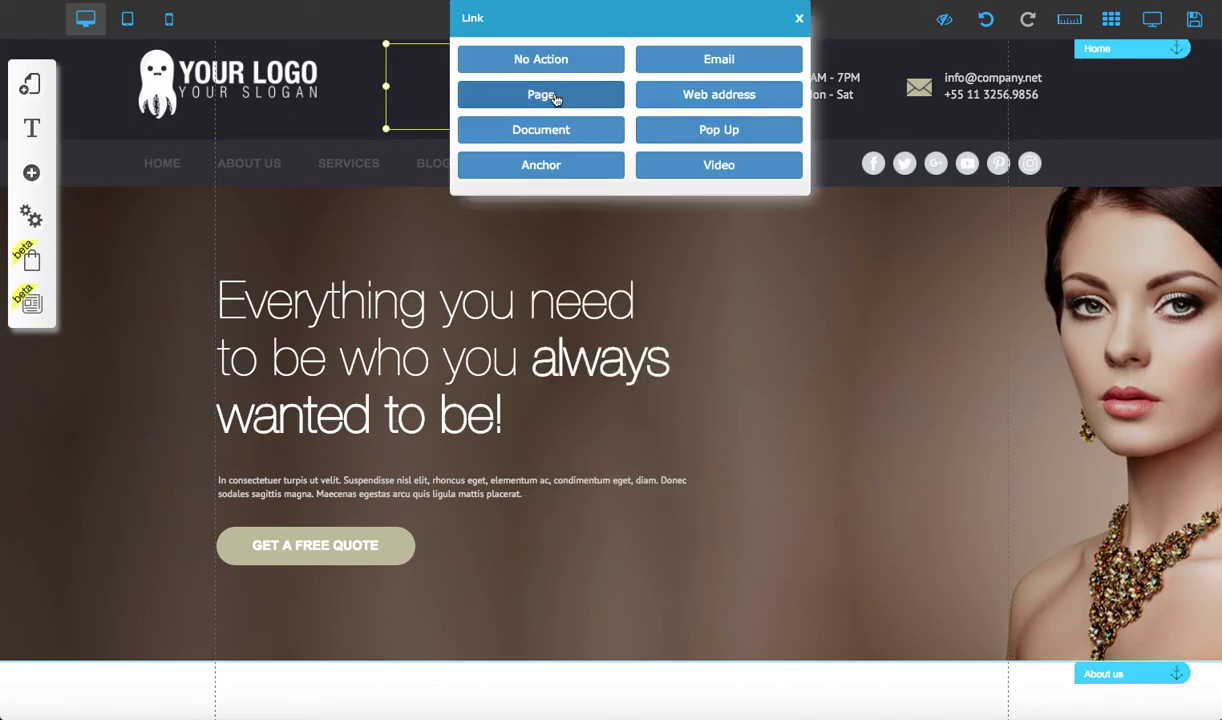
click(558, 93)
click(557, 104)
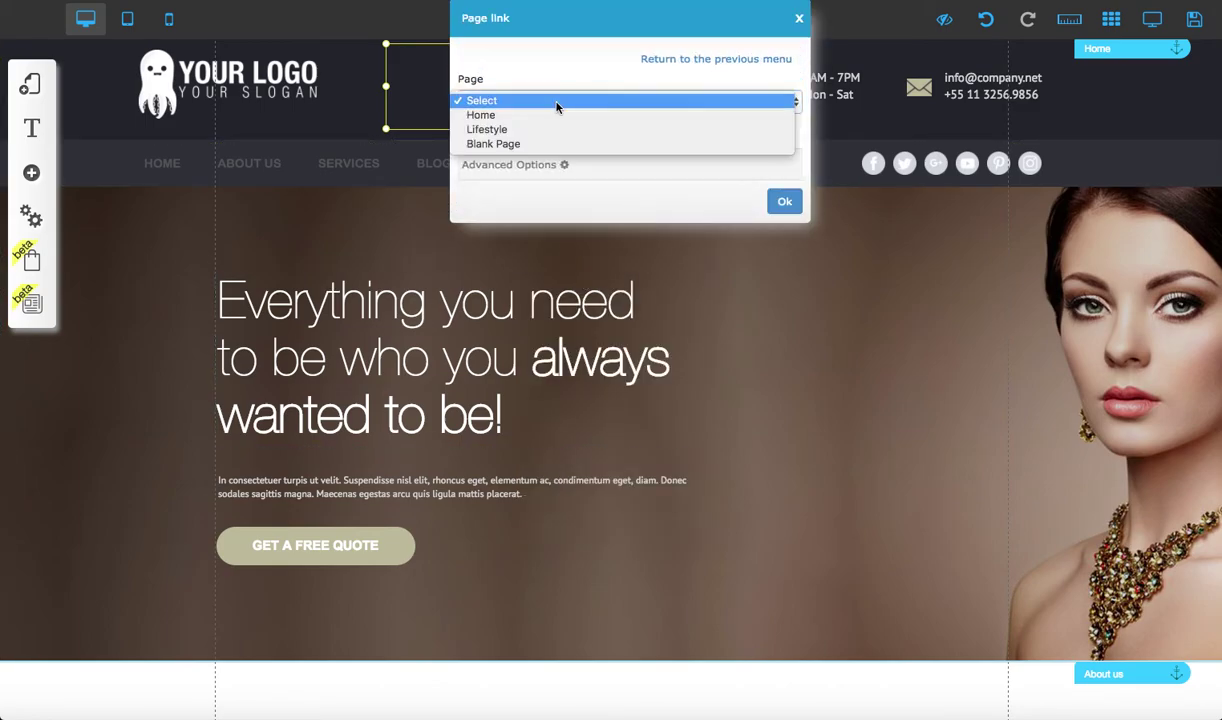
click(550, 144)
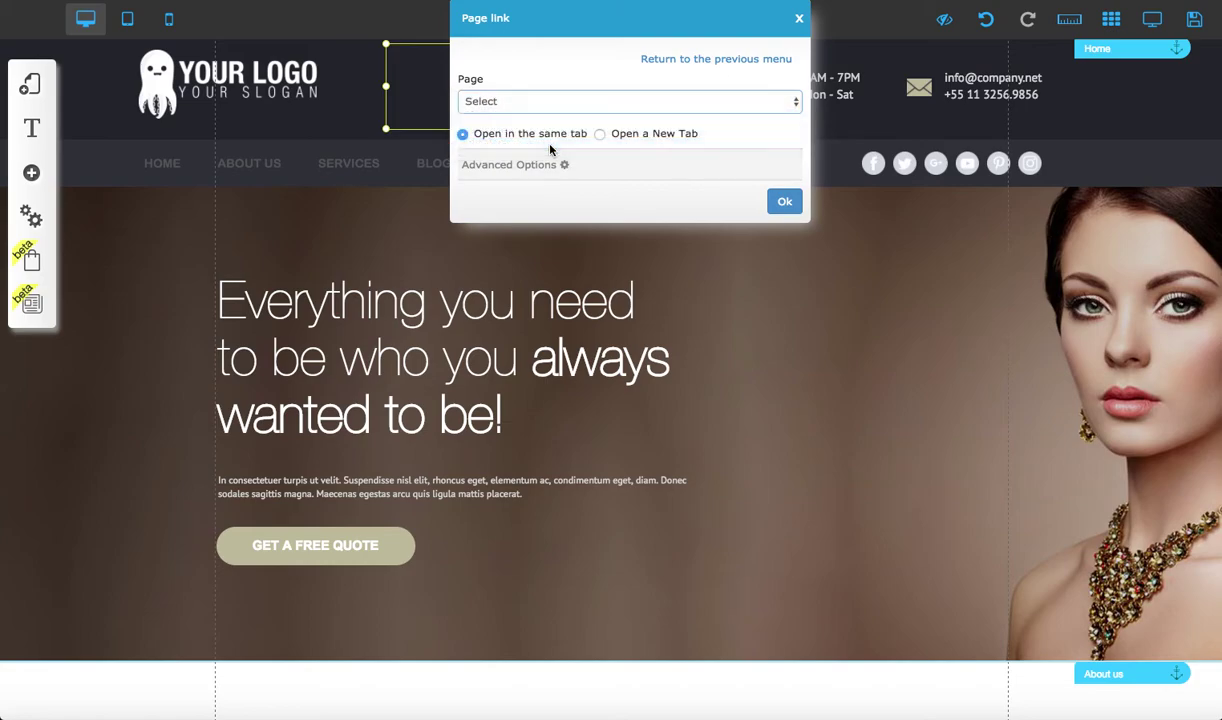
click(785, 201)
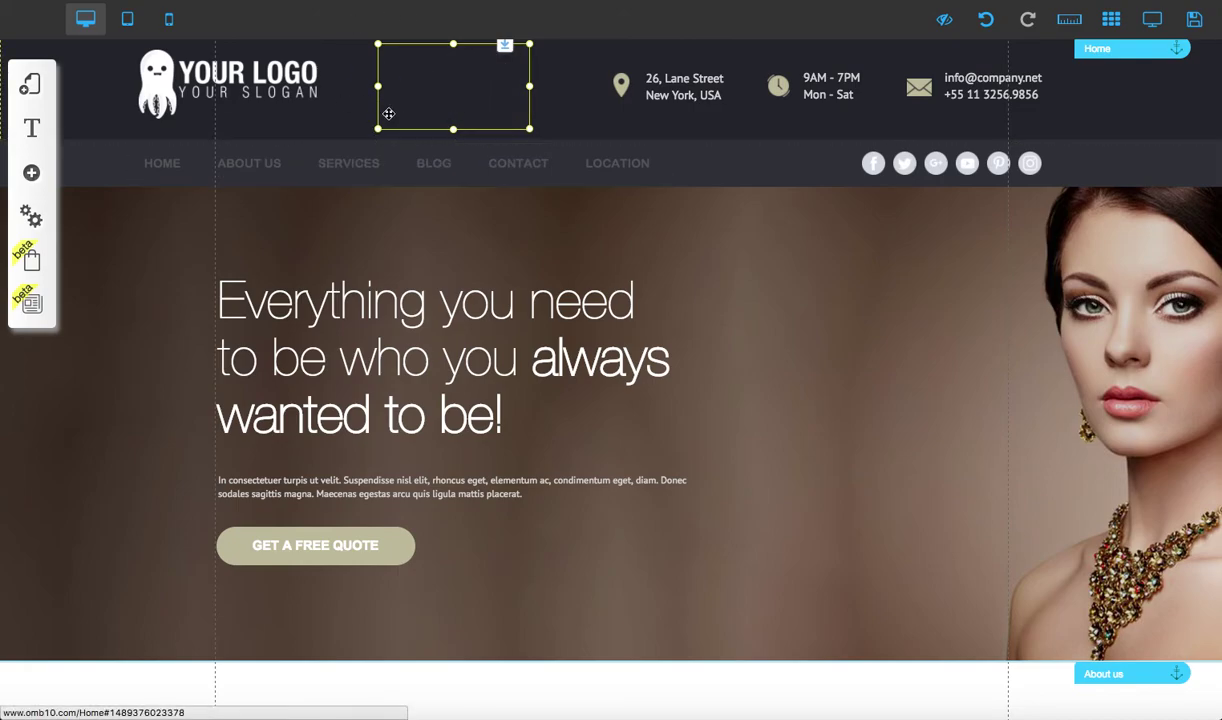
Reposition the transparent button within the header beside the logo and save the modified layout and Home page
click(330, 124)
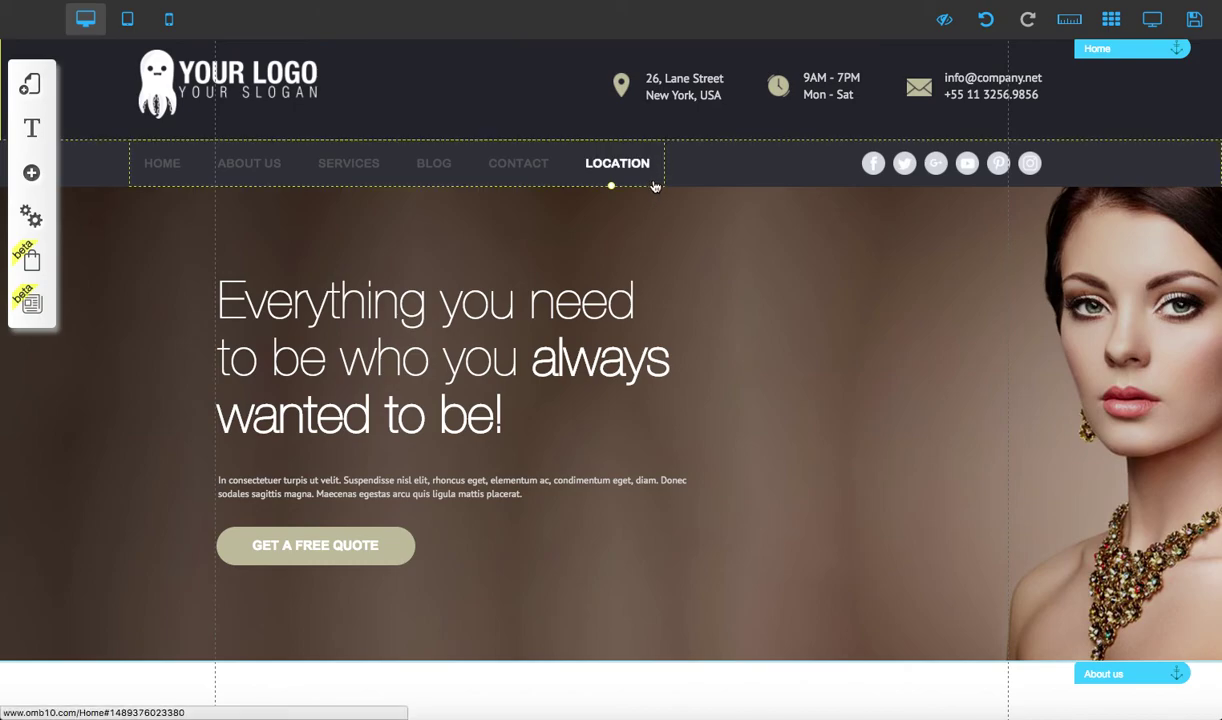
drag(456, 187, 415, 110)
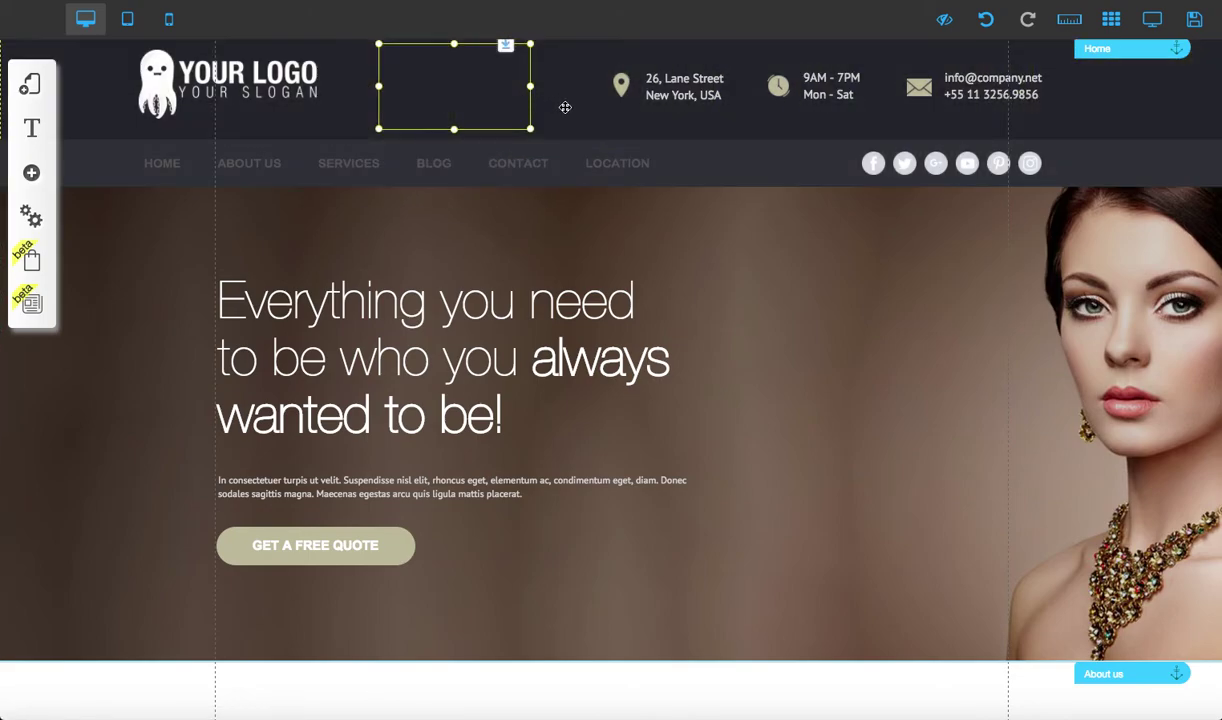
click(1193, 20)
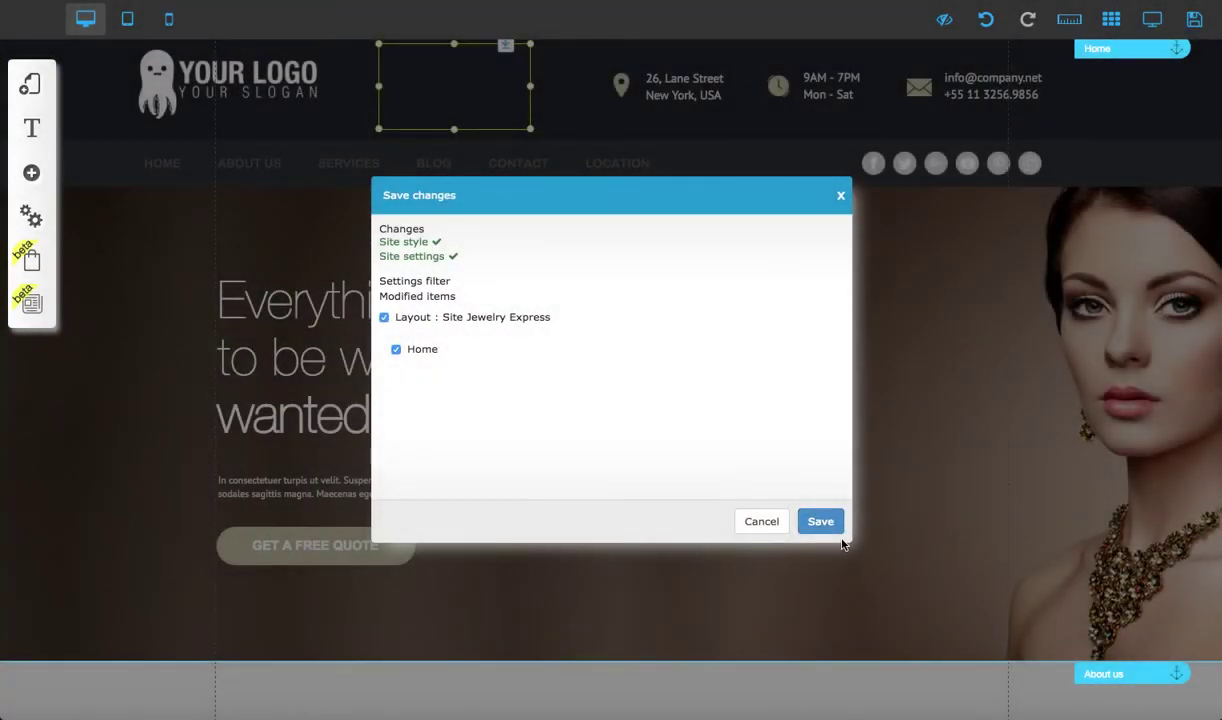
click(820, 521)
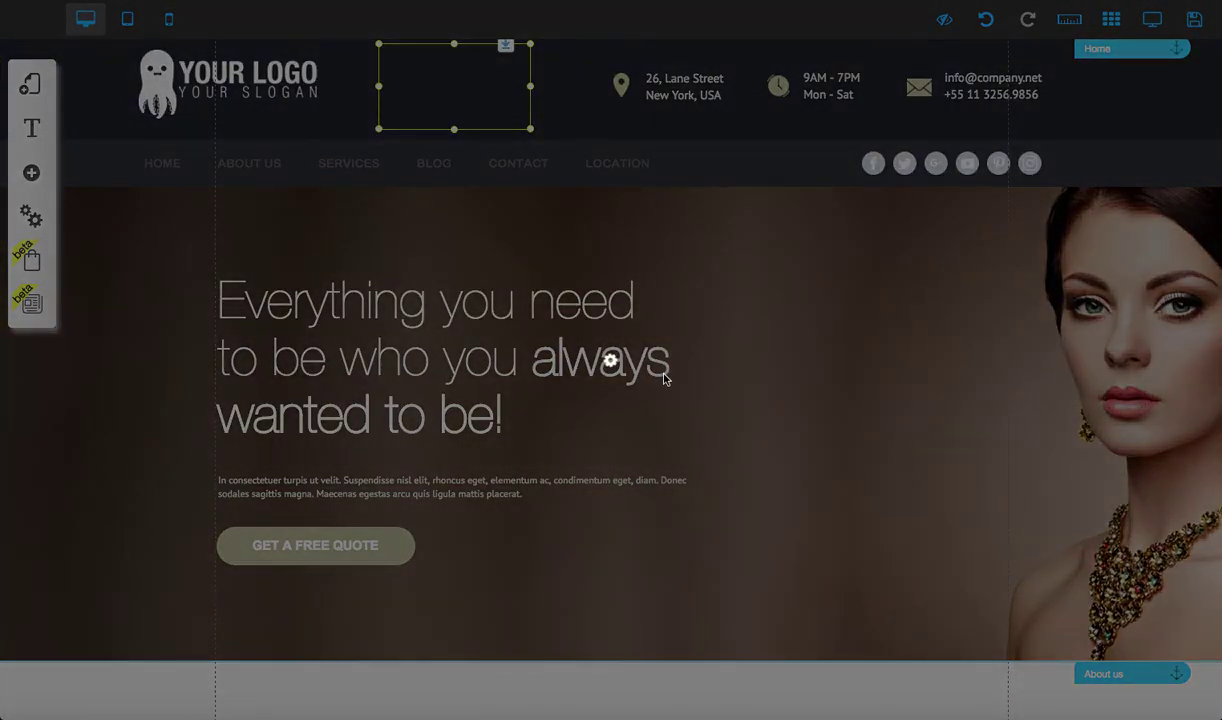
click(736, 327)
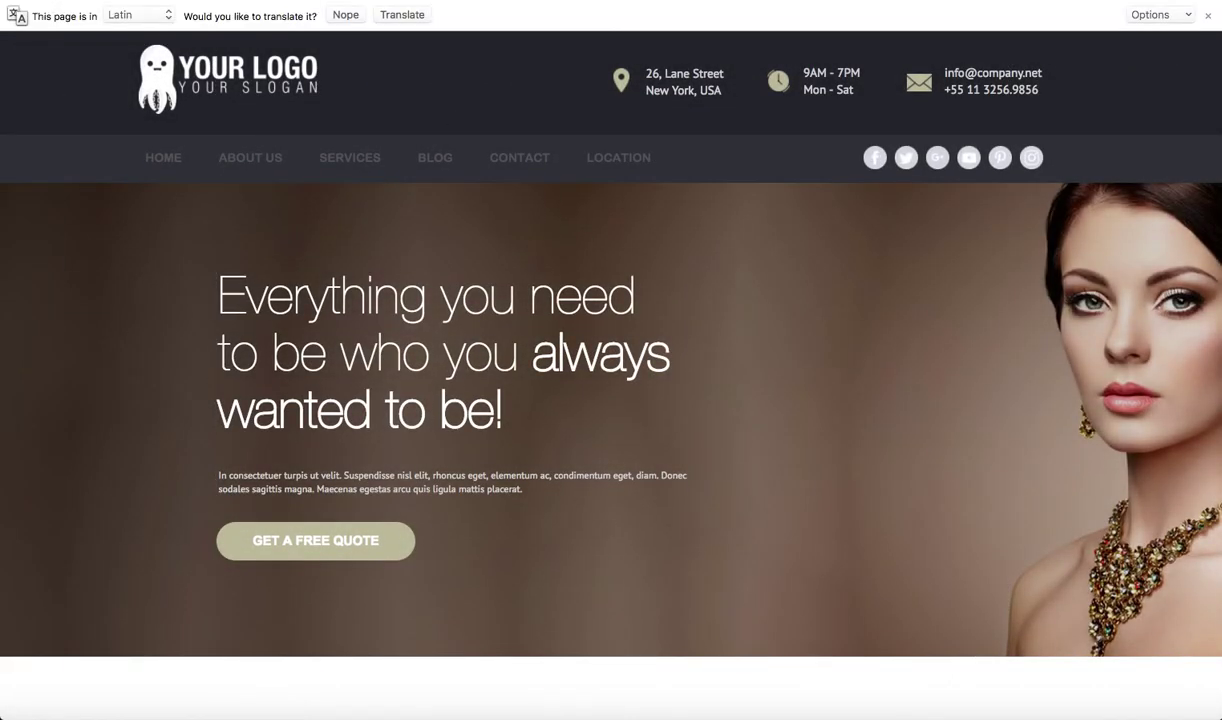
Reload the published home page, follow the transparent header button to the Blank Page and look it over
key(super+r)
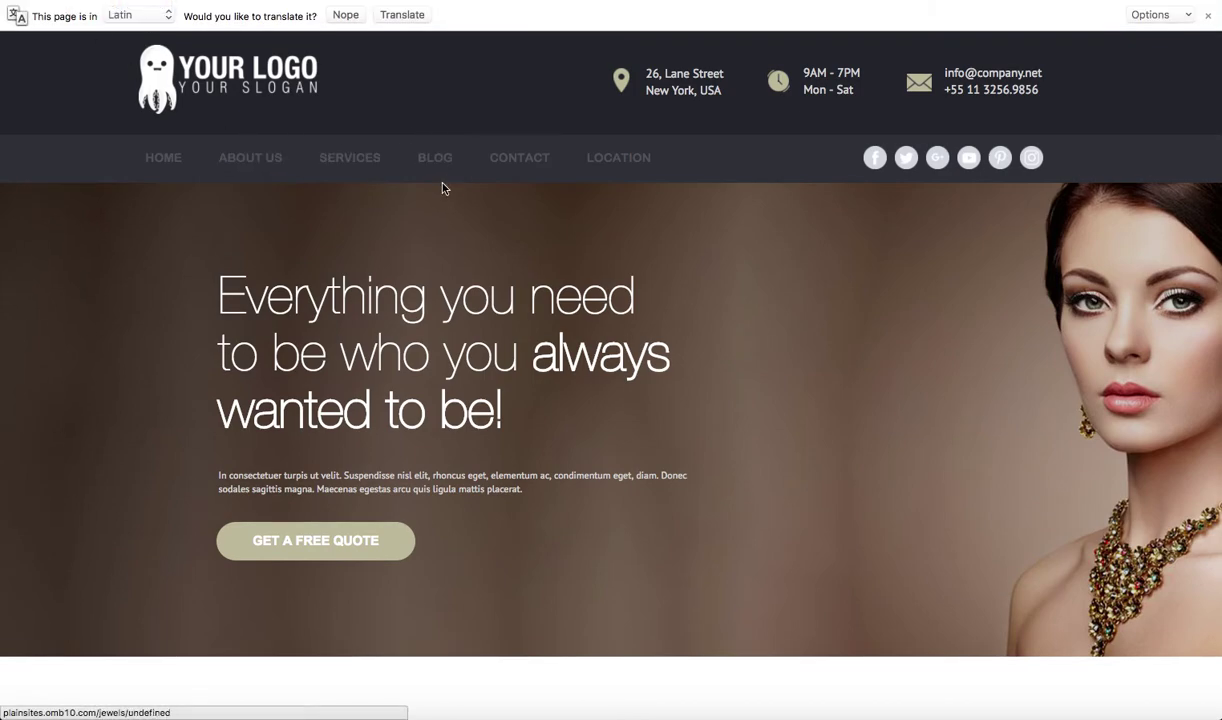
click(466, 89)
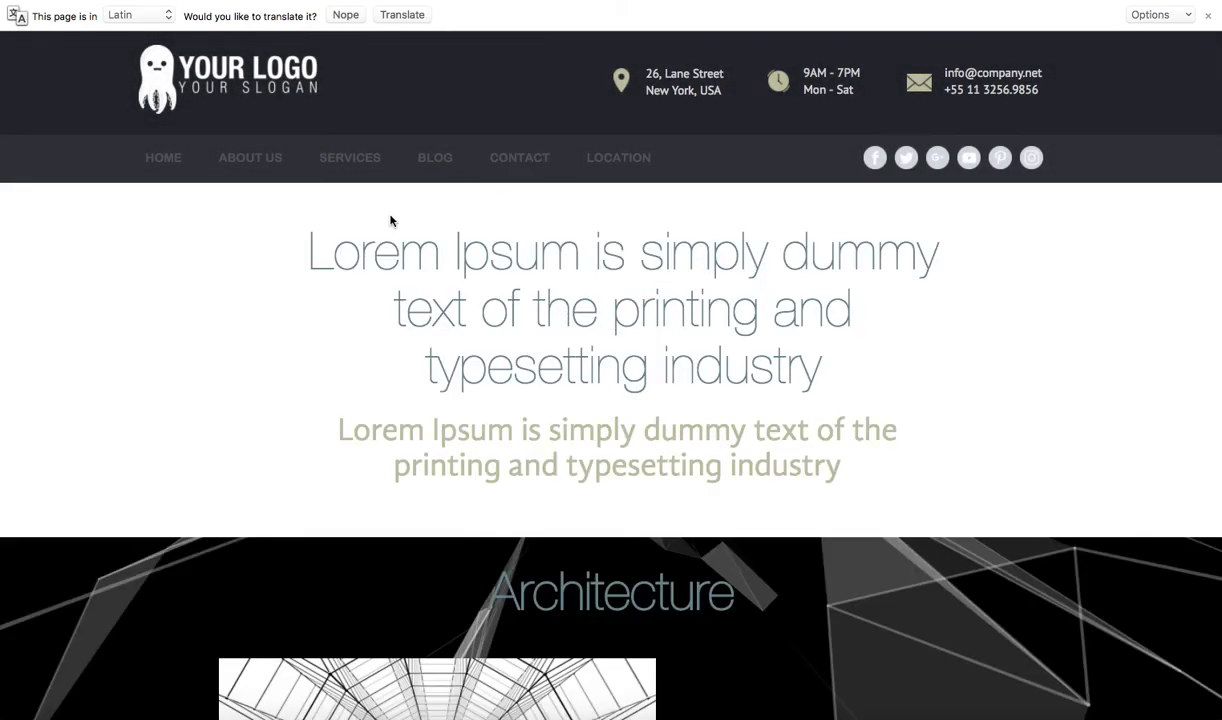
scroll(280, 432, down, 10)
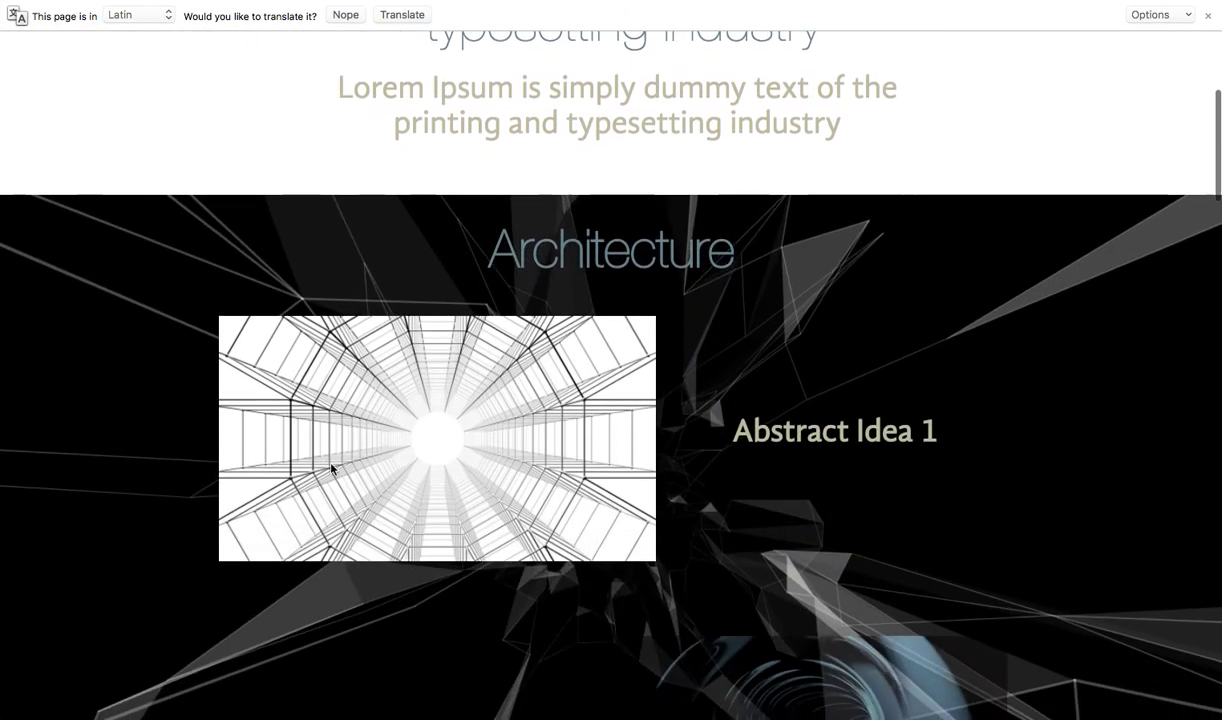
scroll(333, 462, down, 10)
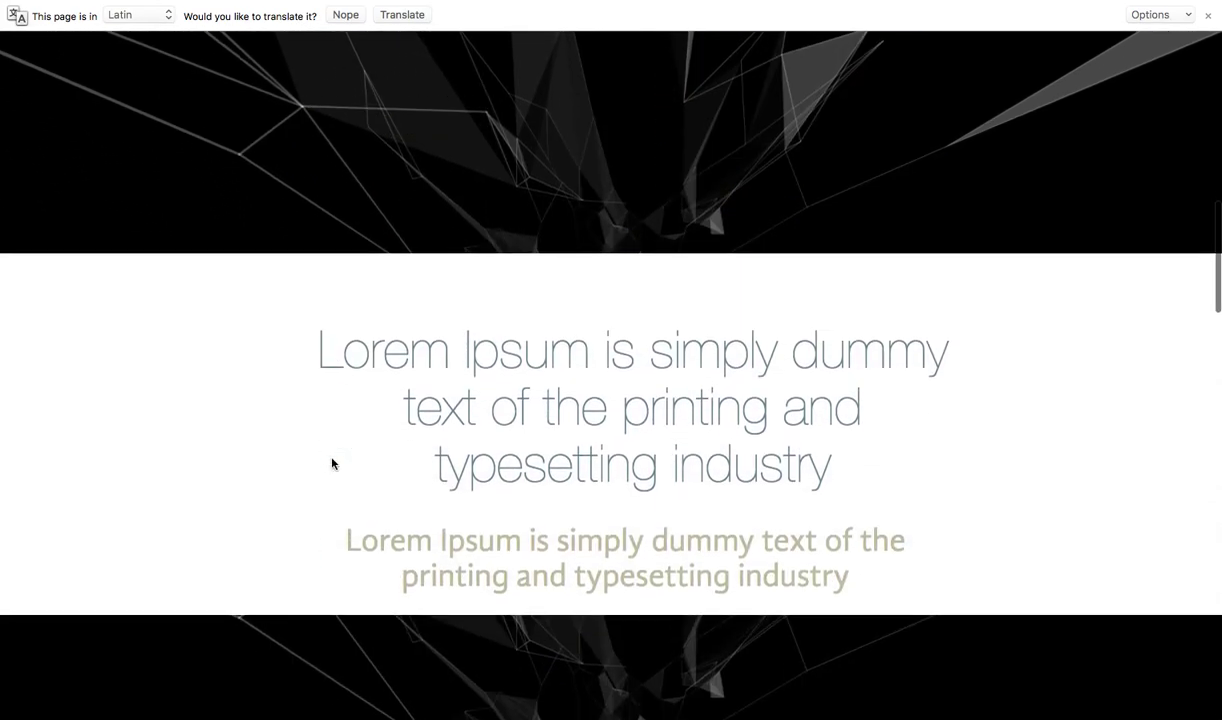
Test the CLICK HERE button in the Blank Page's dark card, and close the Lifestyle tab it opens
scroll(333, 463, down, 10)
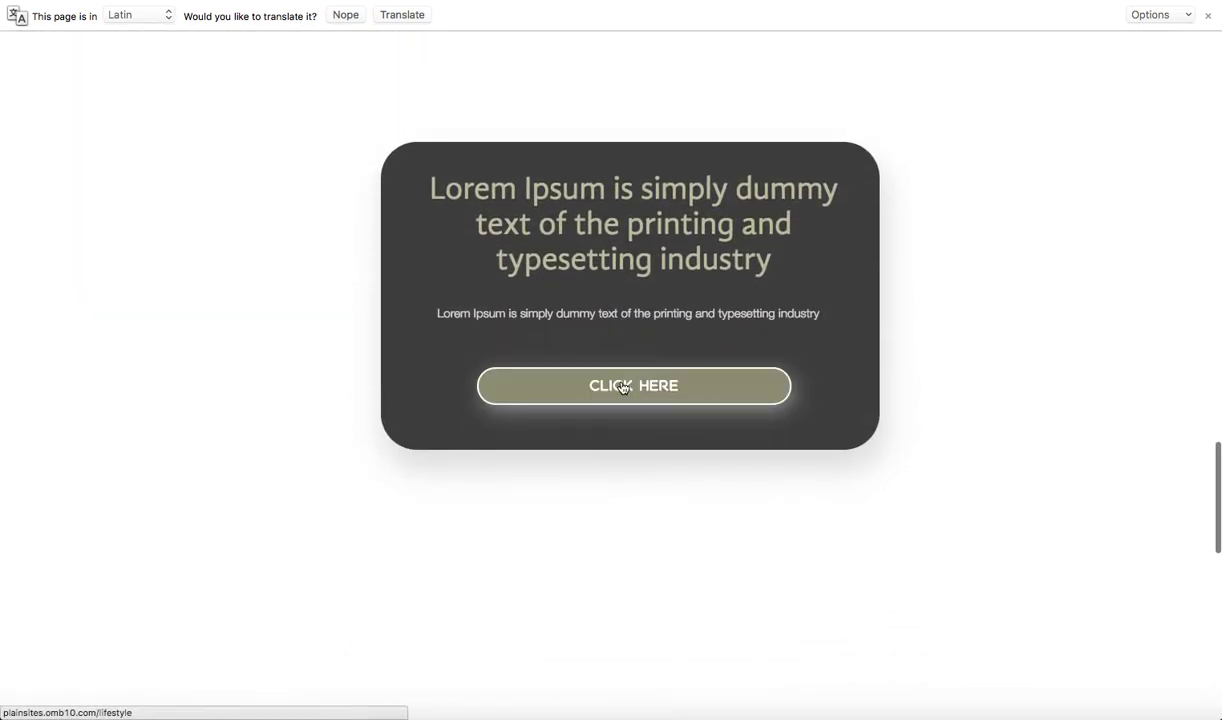
click(621, 386)
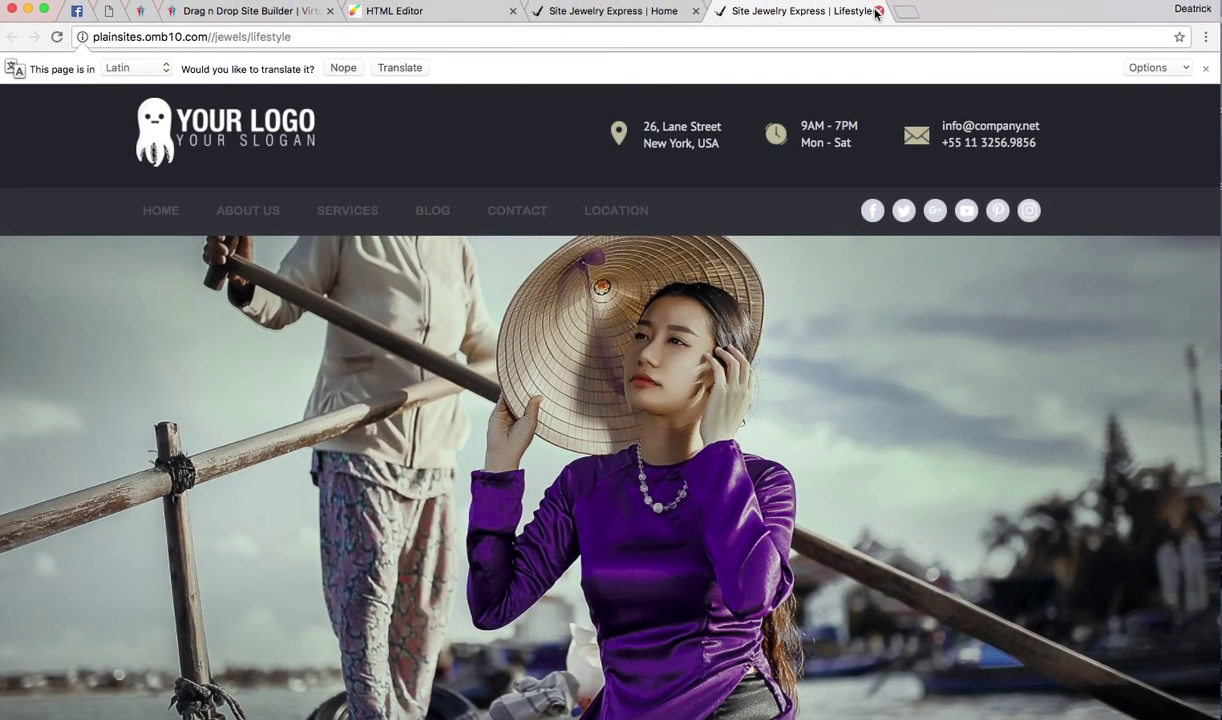
click(877, 12)
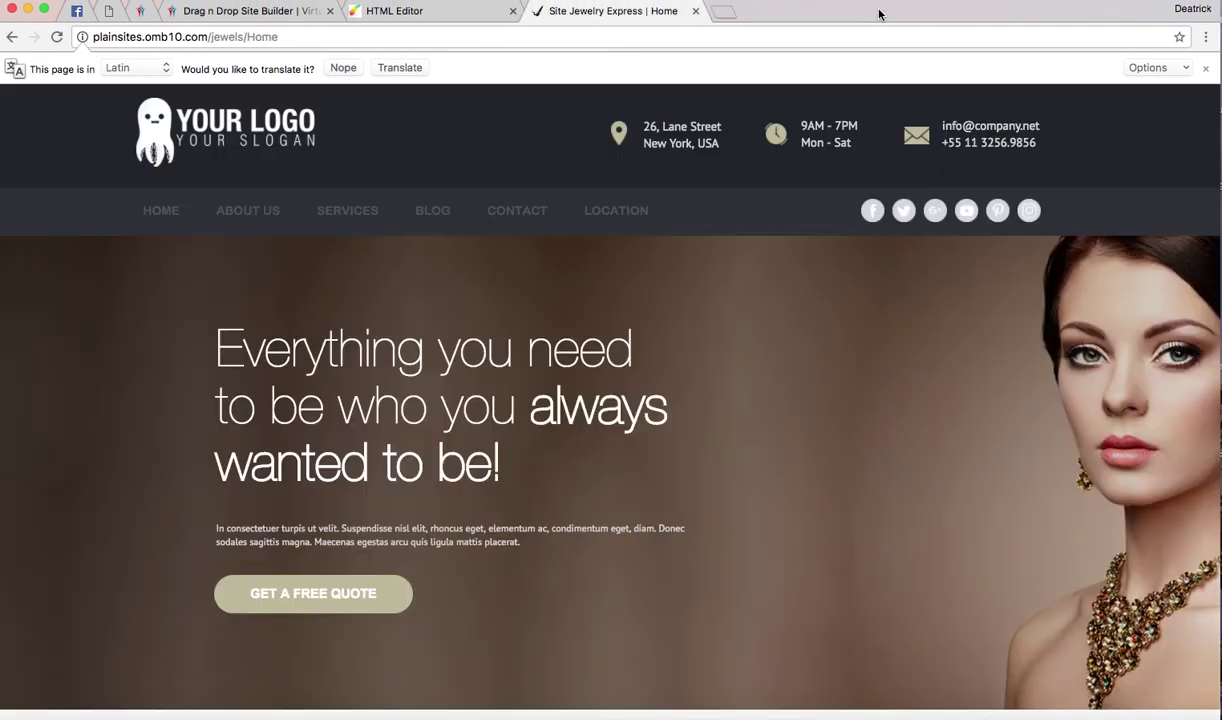
Return to the Blank Page through the transparent header button and test its CLICK HERE button again
click(457, 152)
scroll(592, 320, down, 5)
scroll(592, 320, down, 15)
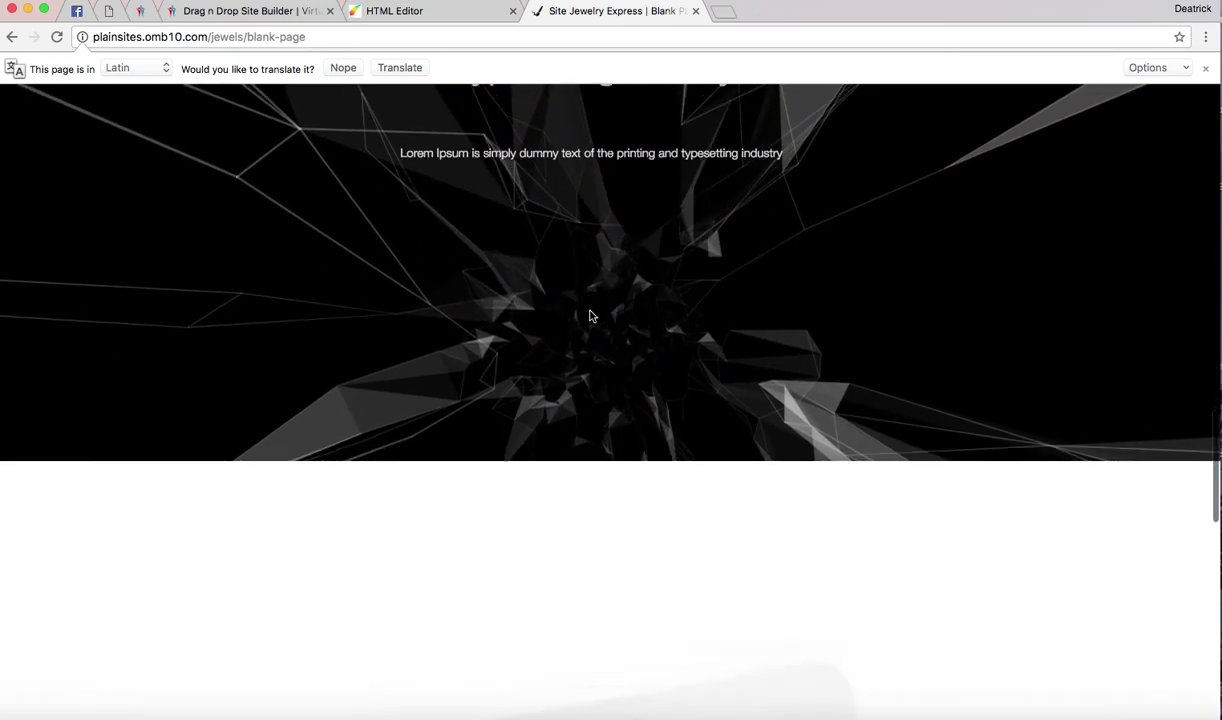
scroll(590, 312, down, 5)
scroll(600, 320, up, 1)
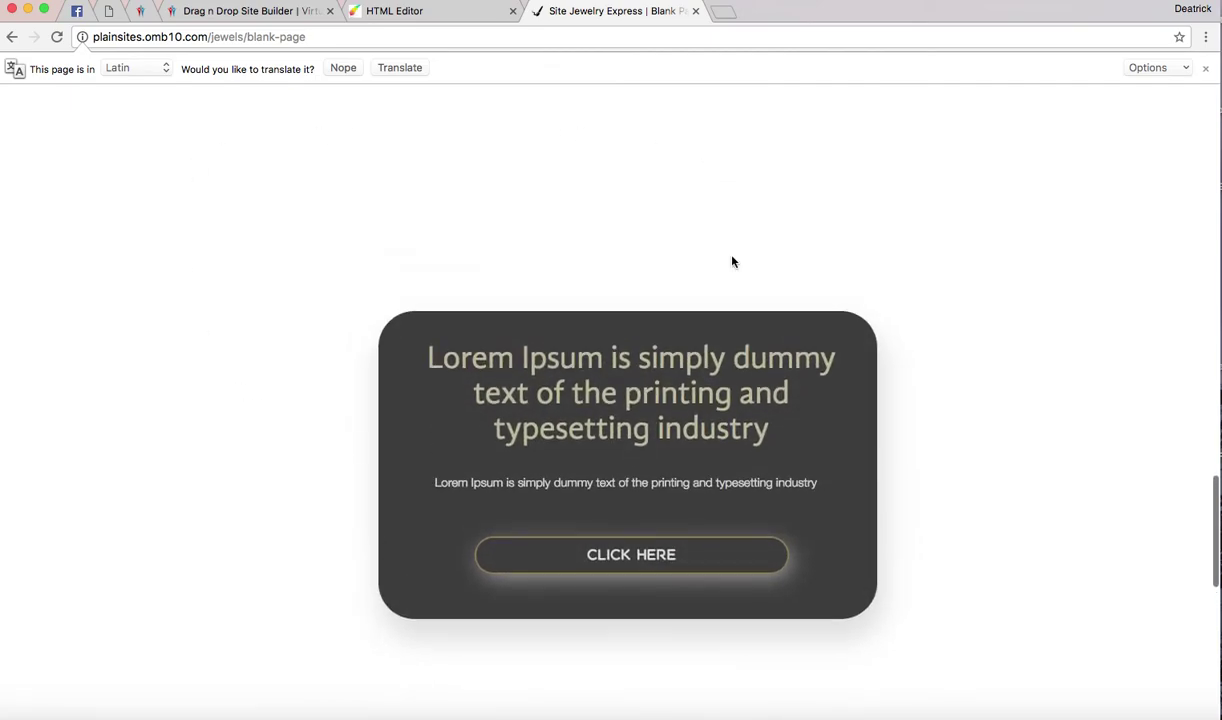
scroll(732, 262, up, 15)
scroll(697, 270, down, 10)
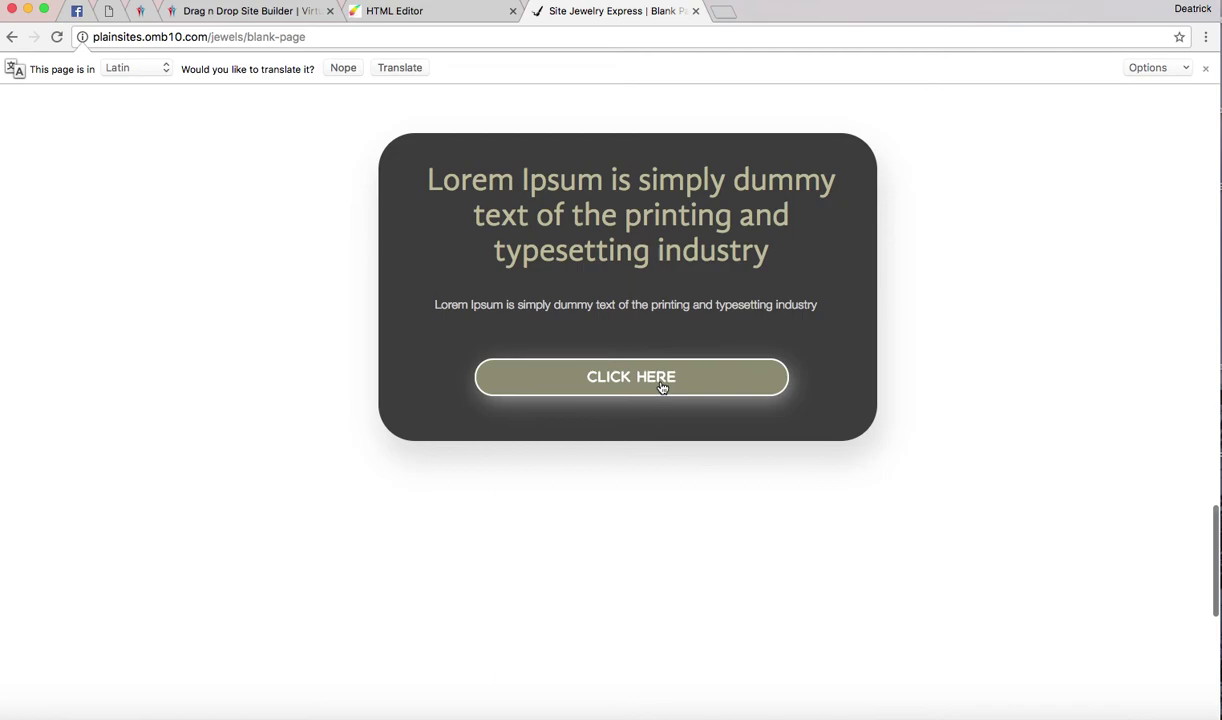
click(660, 386)
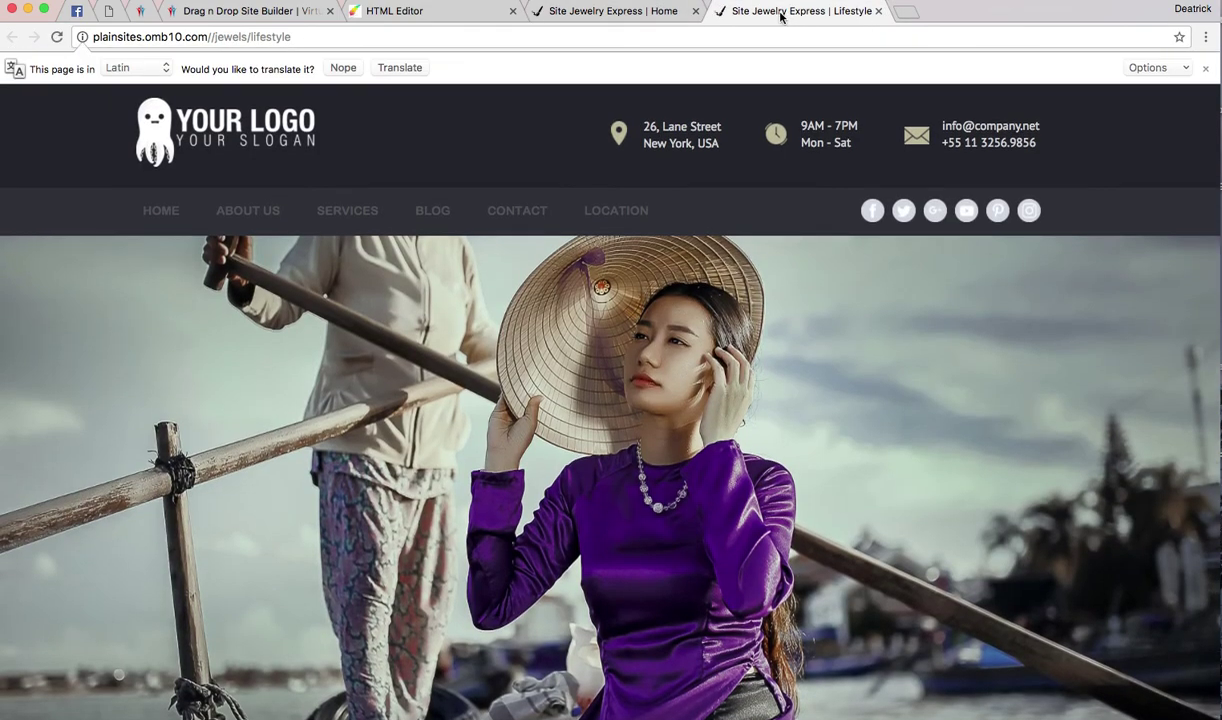
Look over the Lifestyle page in the new tab, and check the redirect to Home in the original tab
scroll(727, 343, down, 3)
scroll(727, 347, down, 5)
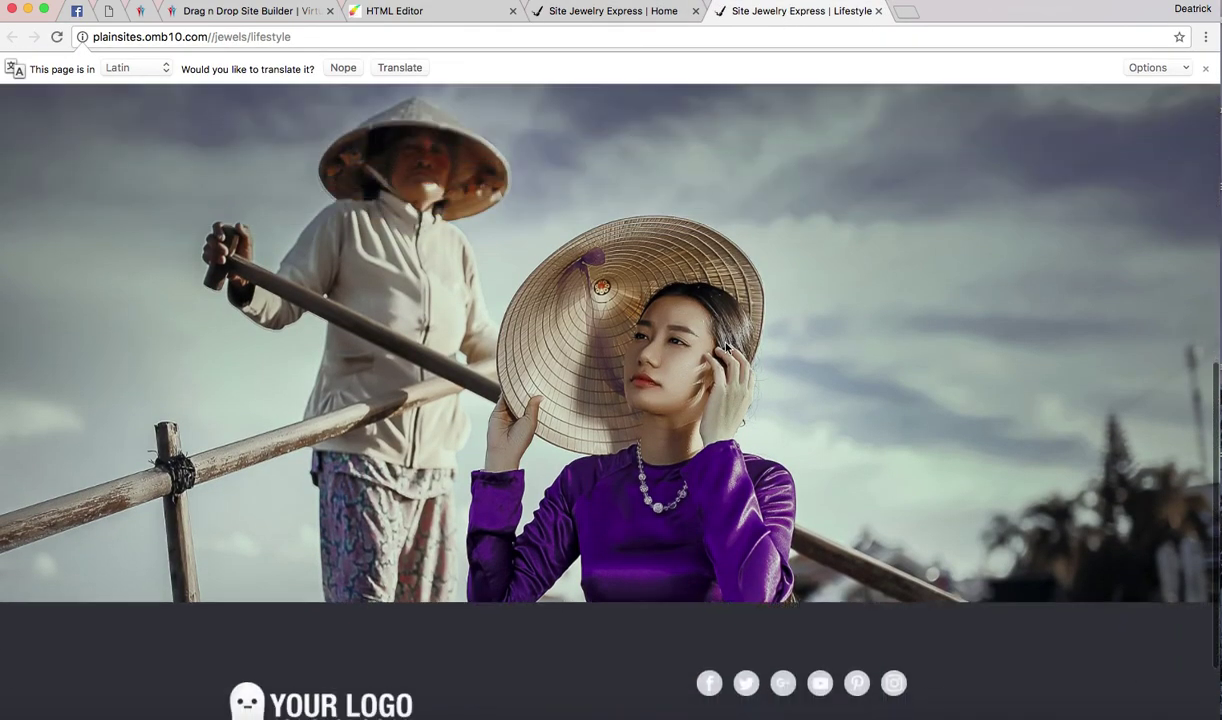
scroll(727, 347, up, 10)
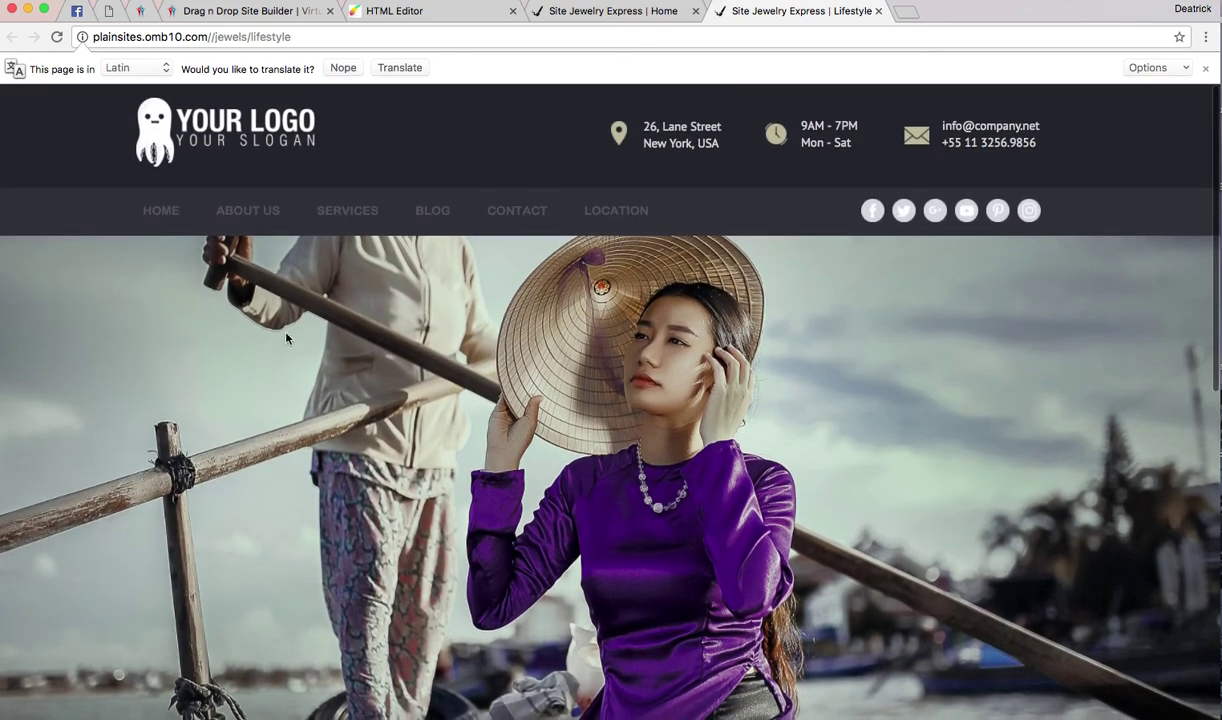
scroll(488, 352, down, 3)
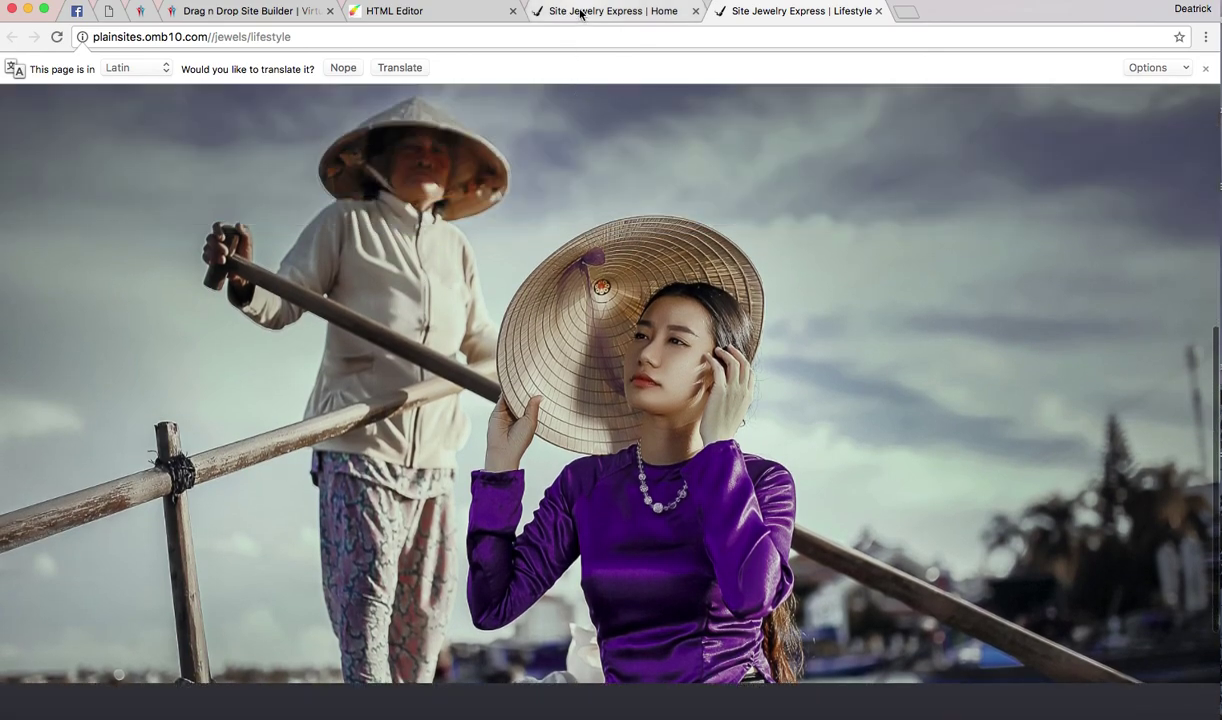
click(634, 11)
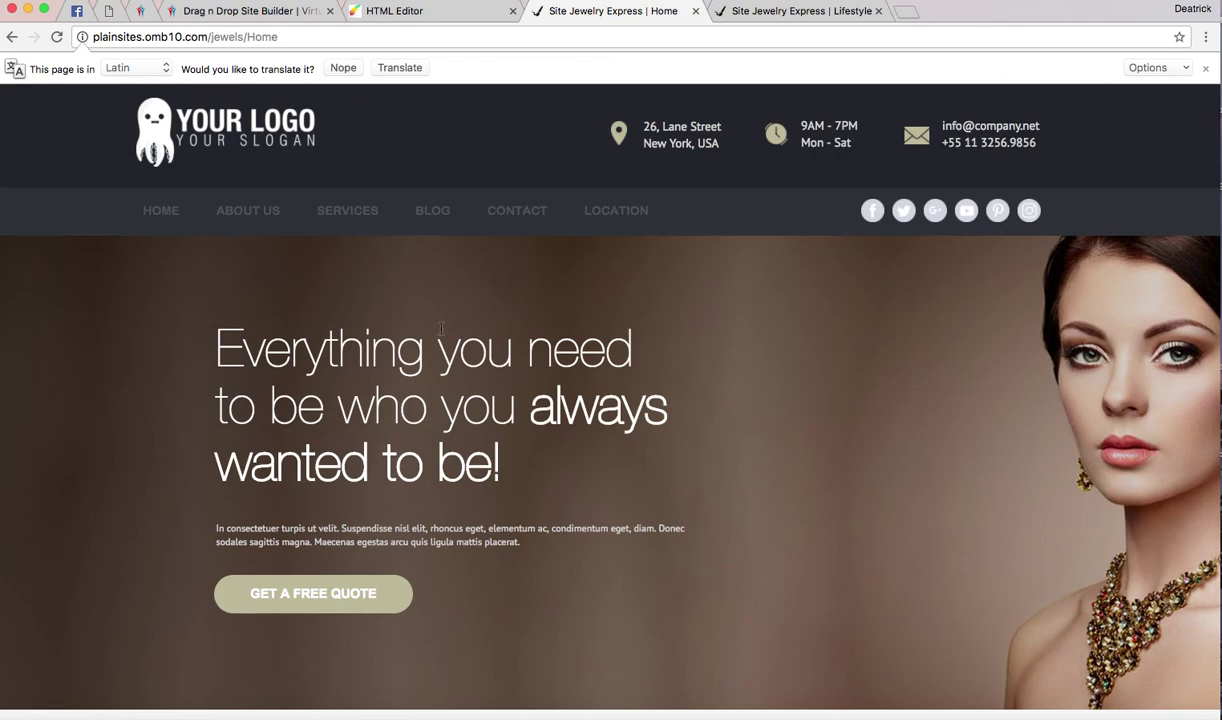